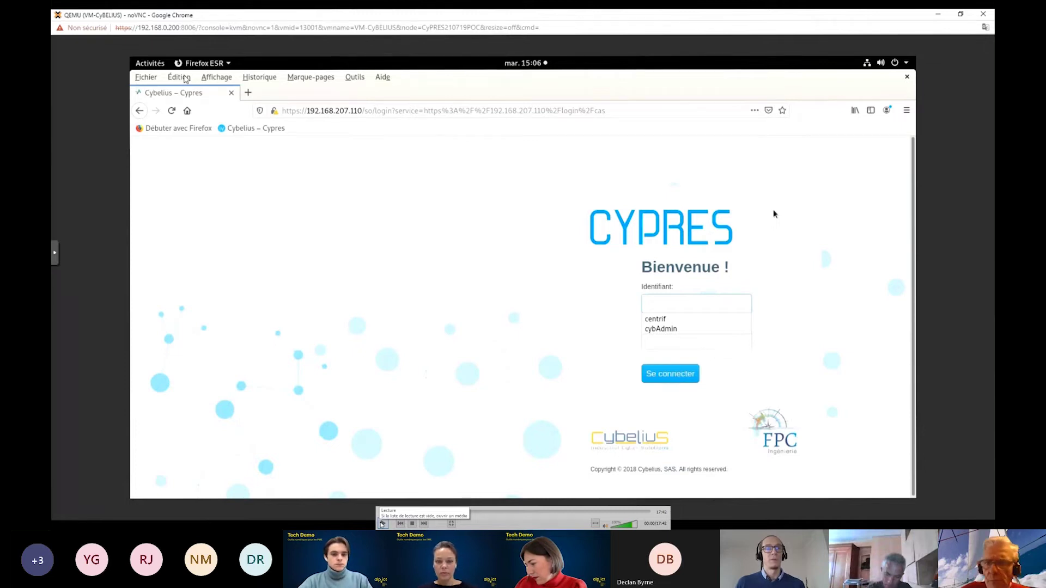
Sign in to CYPRES with the centrif identifier and the account password
left_click(383, 524)
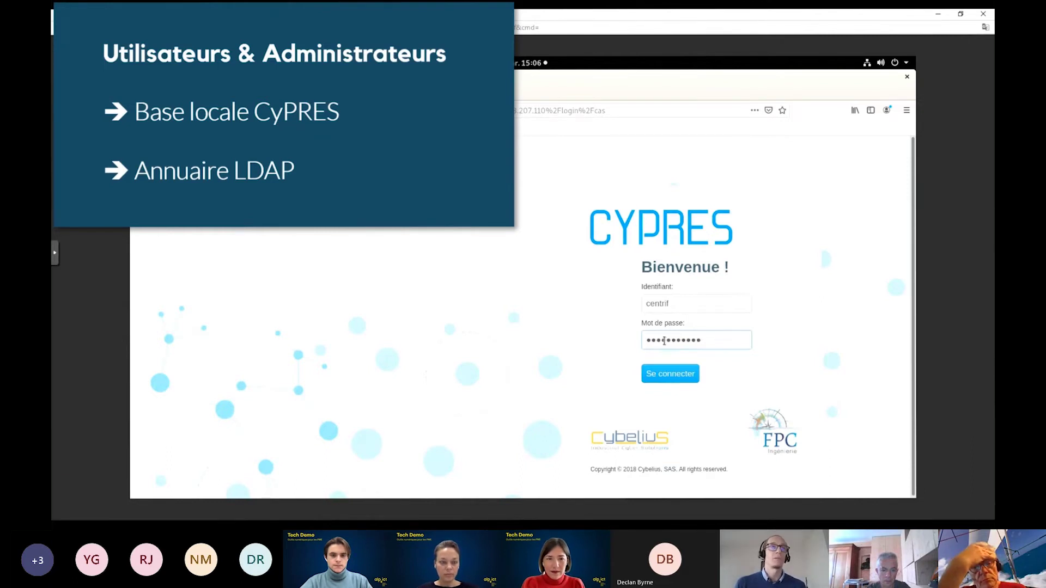
type("*")
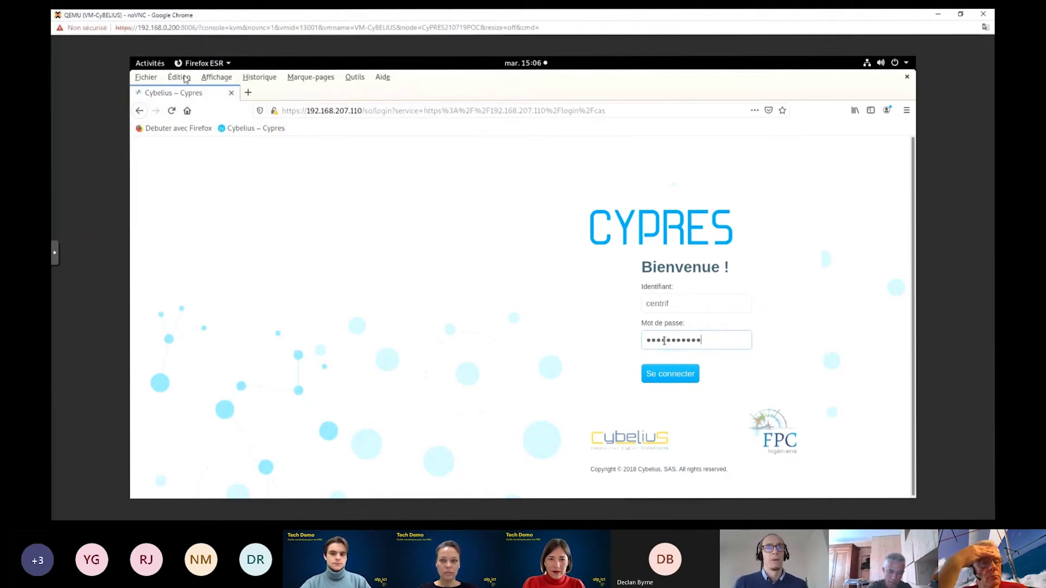
type("*")
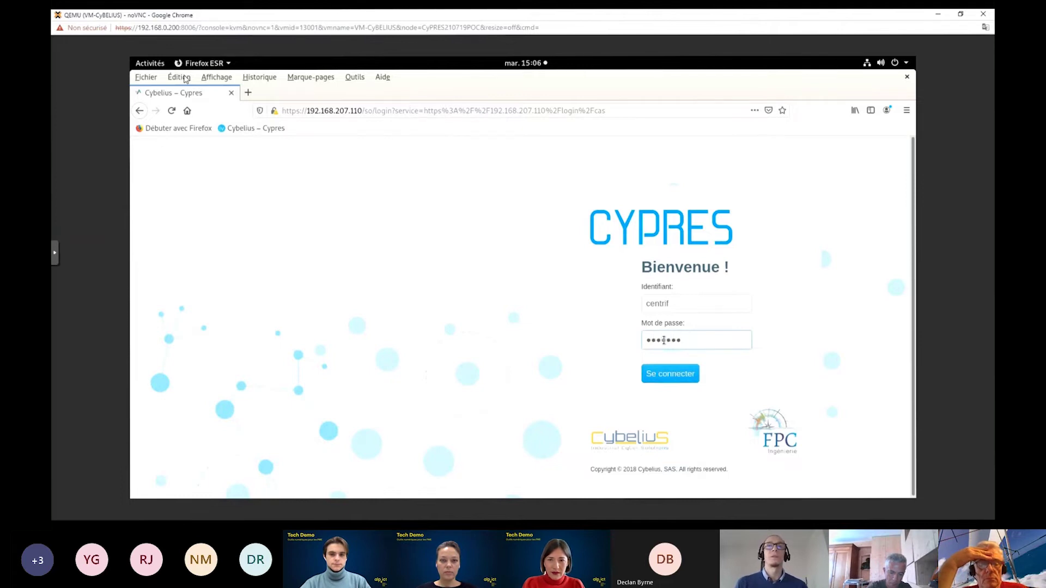
type("******")
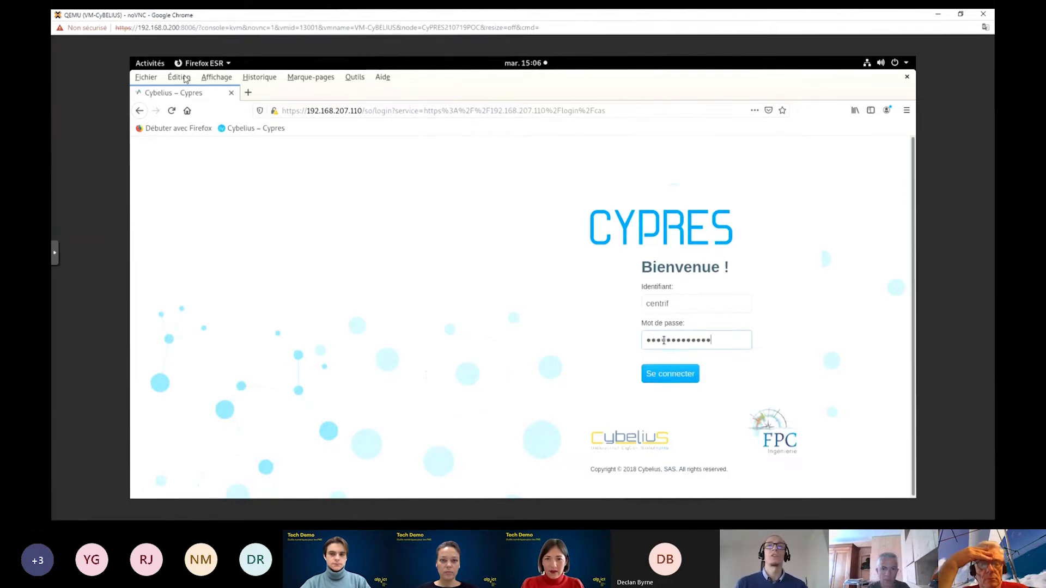
key("Return")
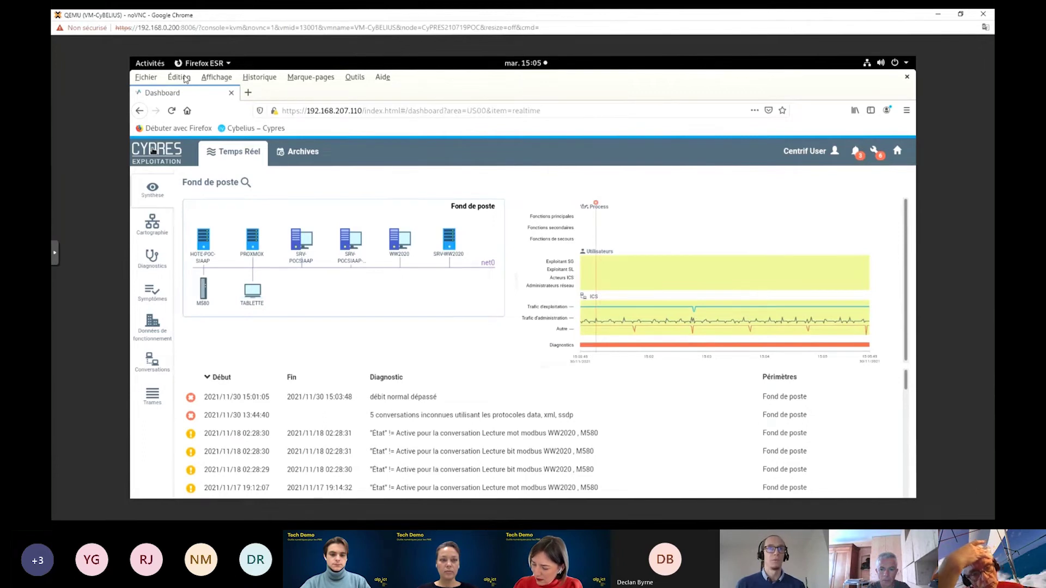
Open the network cartography for Fond de poste and inspect the details of its equipment, including the M580 controller
left_click(154, 151)
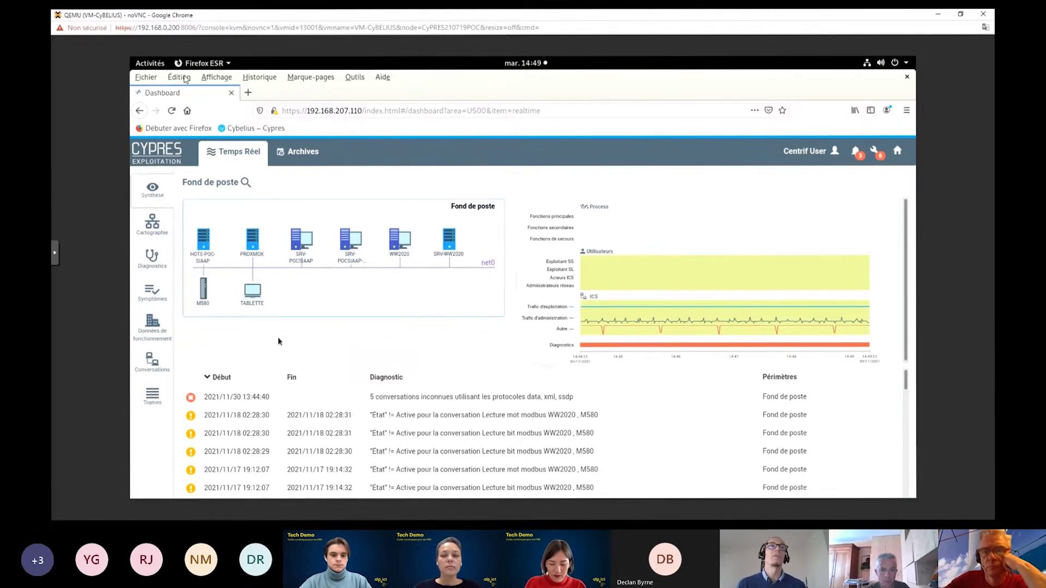
mouse_move(306, 250)
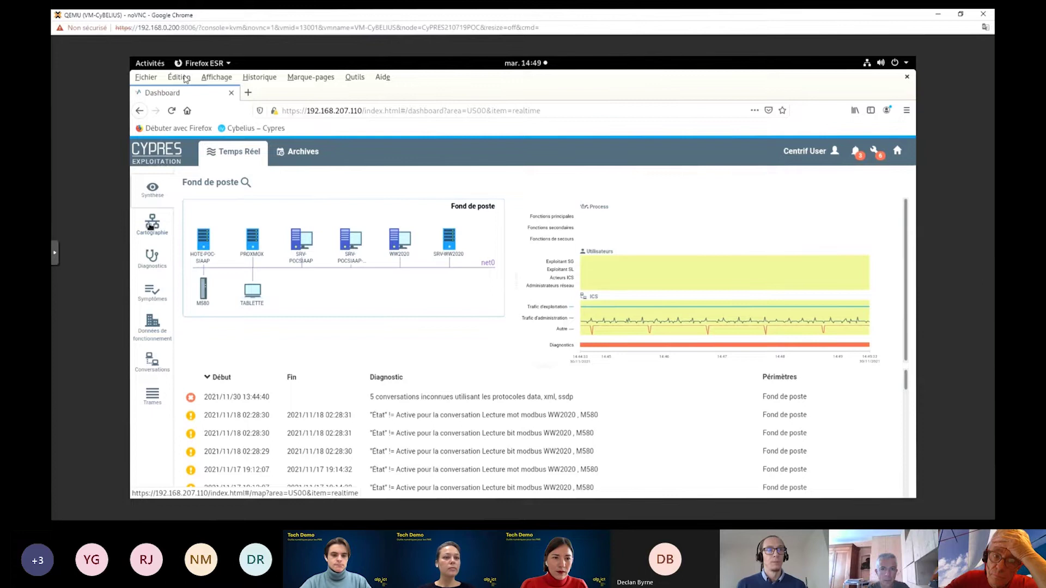
left_click(152, 223)
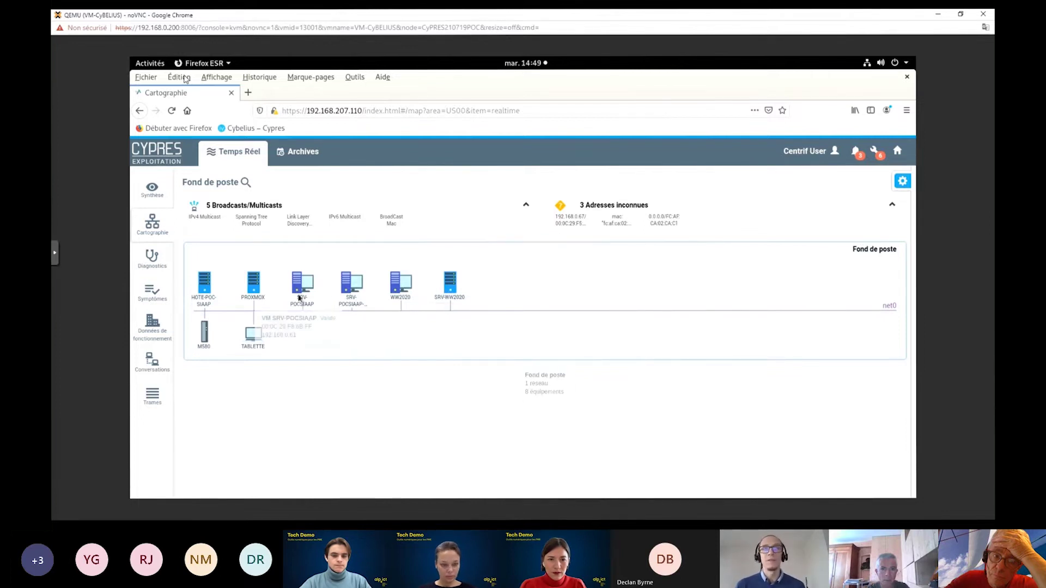
mouse_move(255, 295)
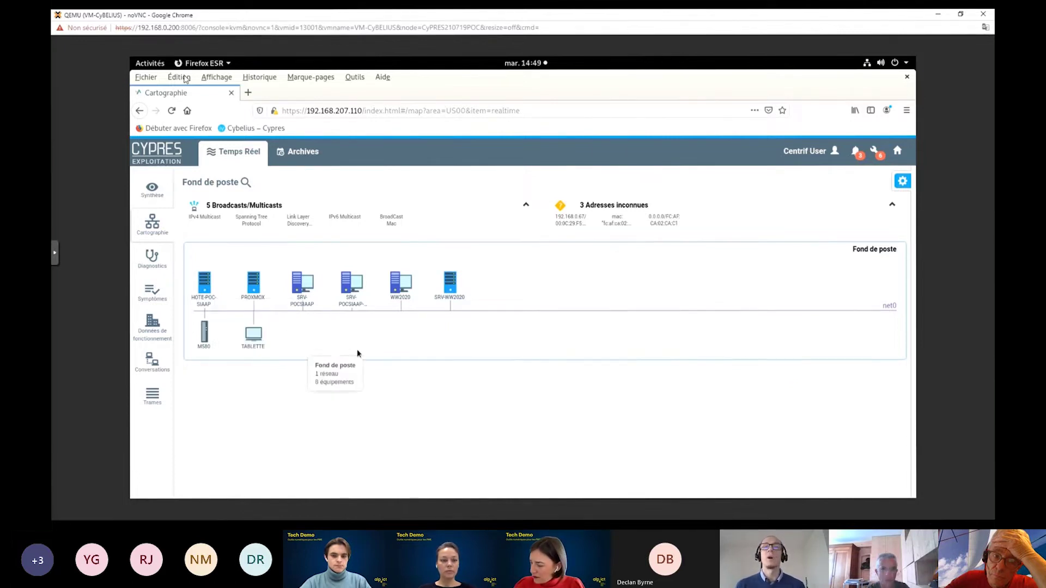
mouse_move(256, 345)
mouse_move(205, 341)
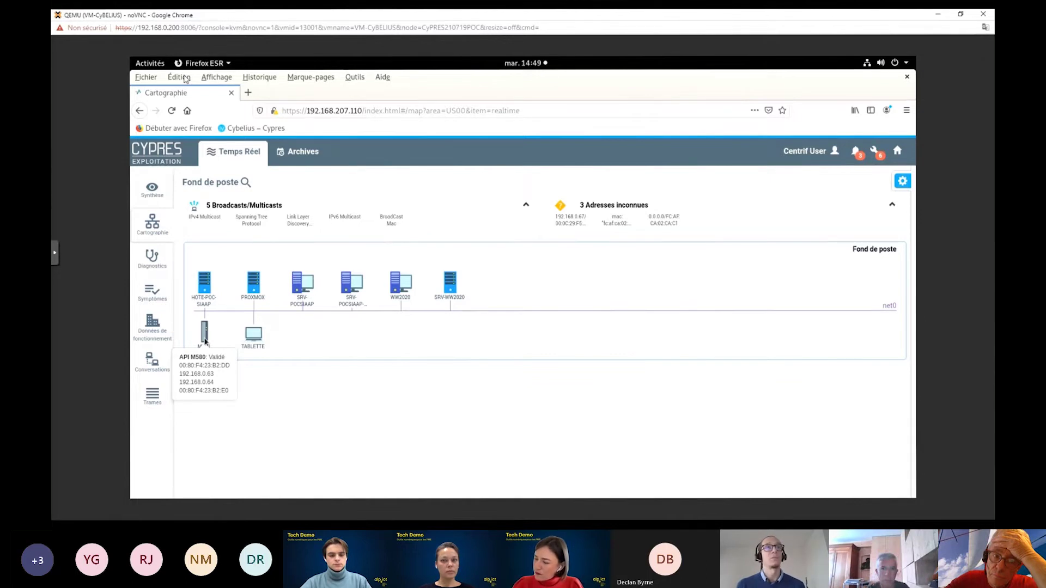
Filter the cartography's conversations by the modbus protocol and inspect the links between M580 and WW2020
left_click(902, 182)
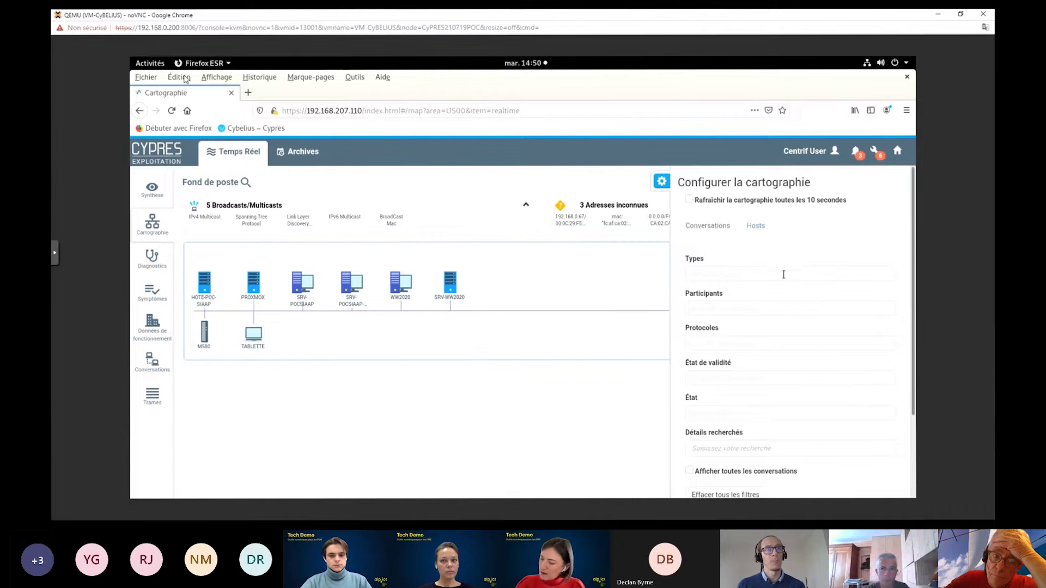
left_click(749, 345)
scroll(766, 387, "down", 5)
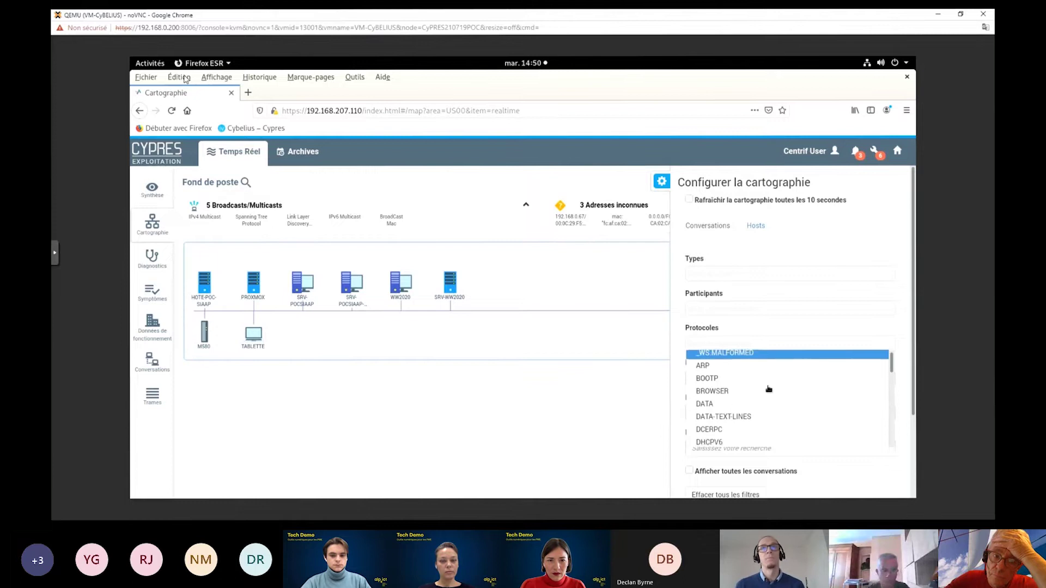
scroll(769, 389, "down", 1)
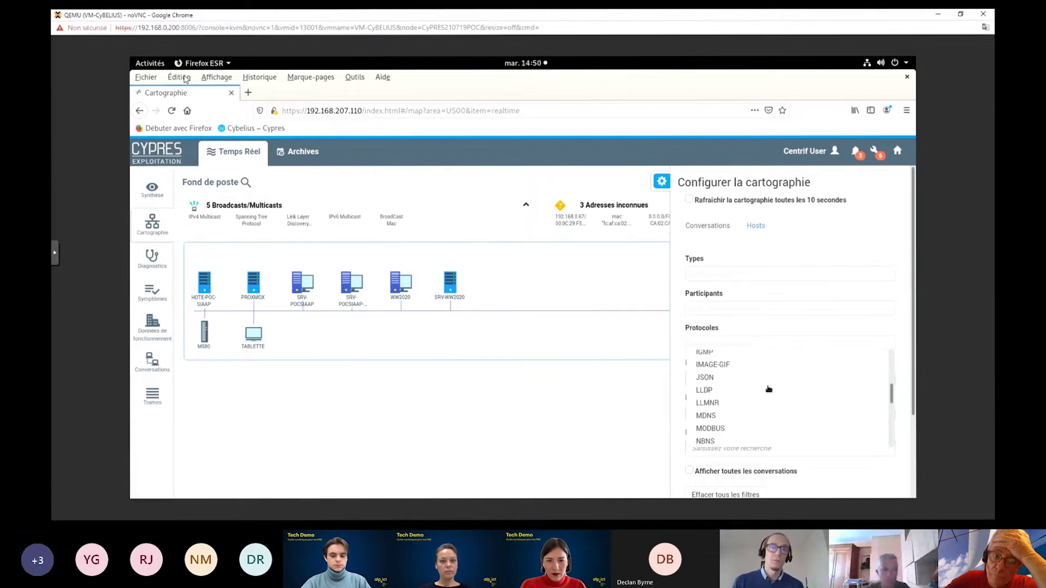
left_click(721, 429)
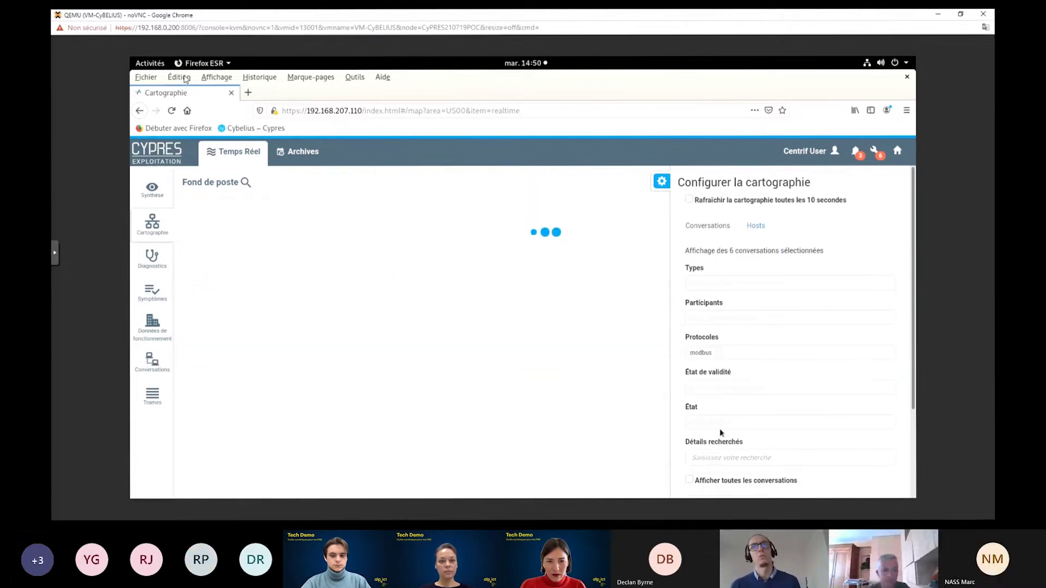
left_click(604, 404)
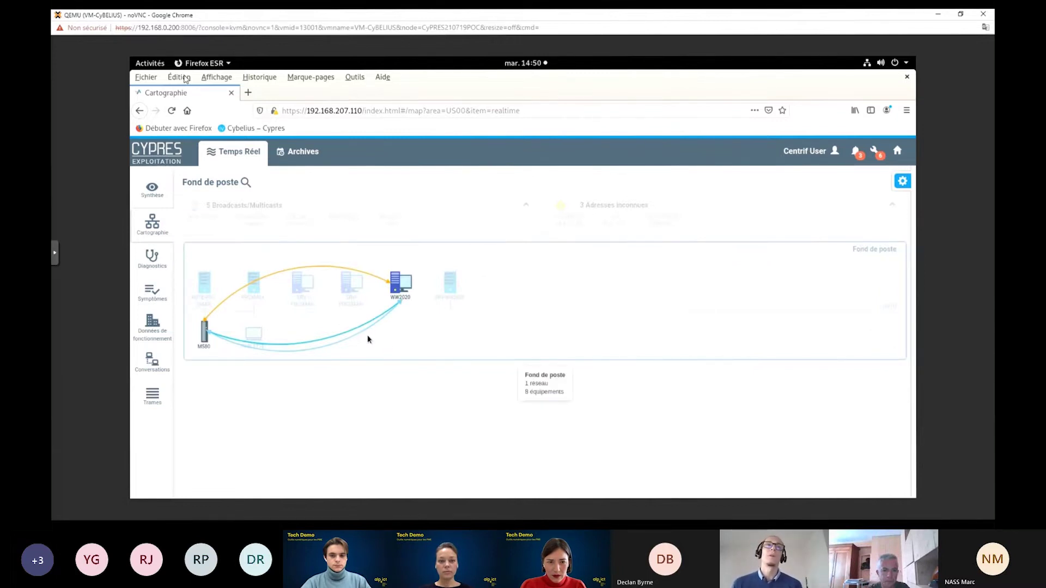
mouse_move(365, 337)
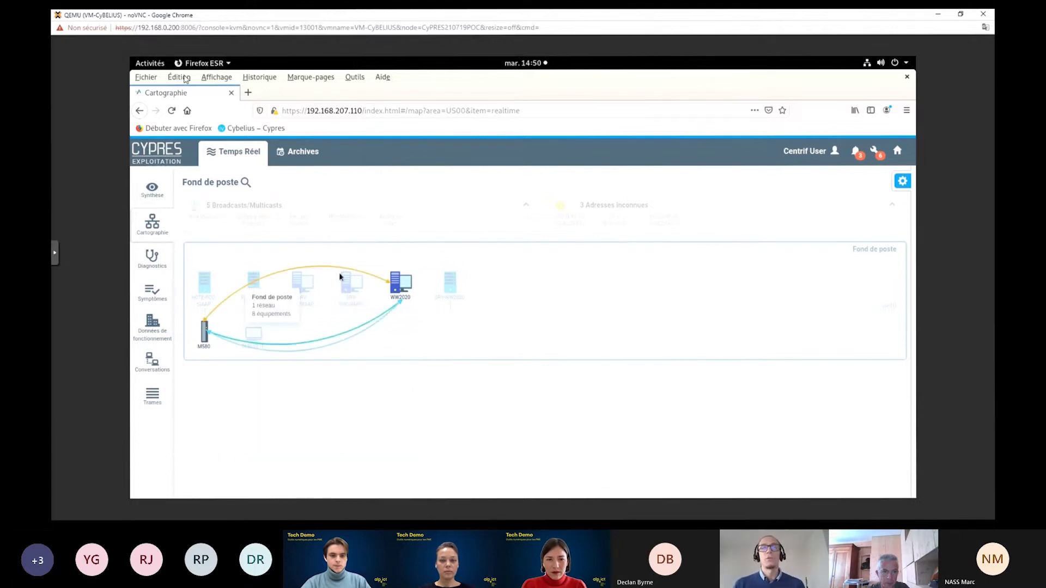
mouse_move(339, 273)
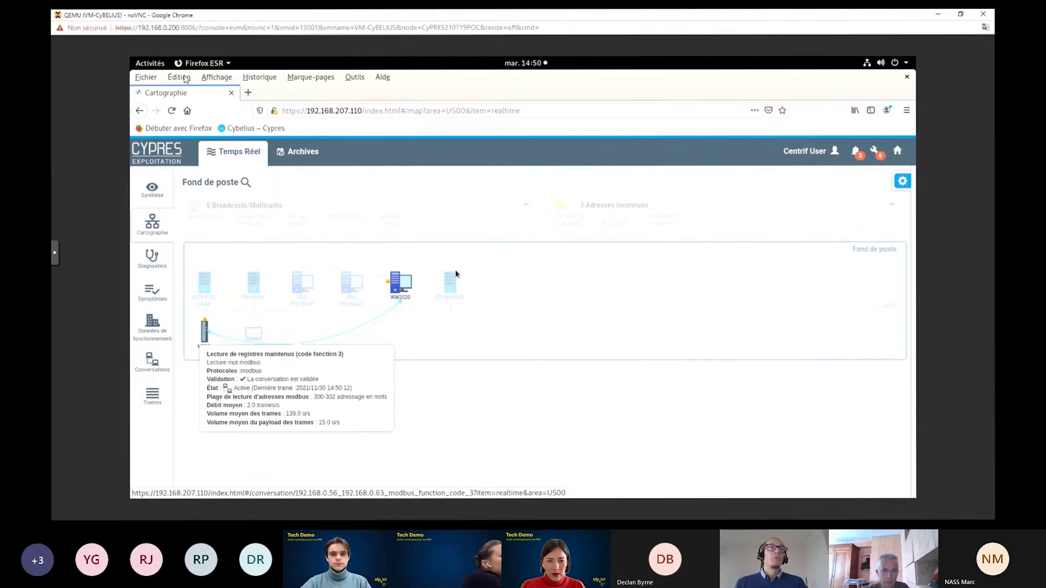
Disable the metrics Débit moyen, Volume moyen des trames and Volume moyen du payload des trames for the cartography's conversations
left_click(902, 182)
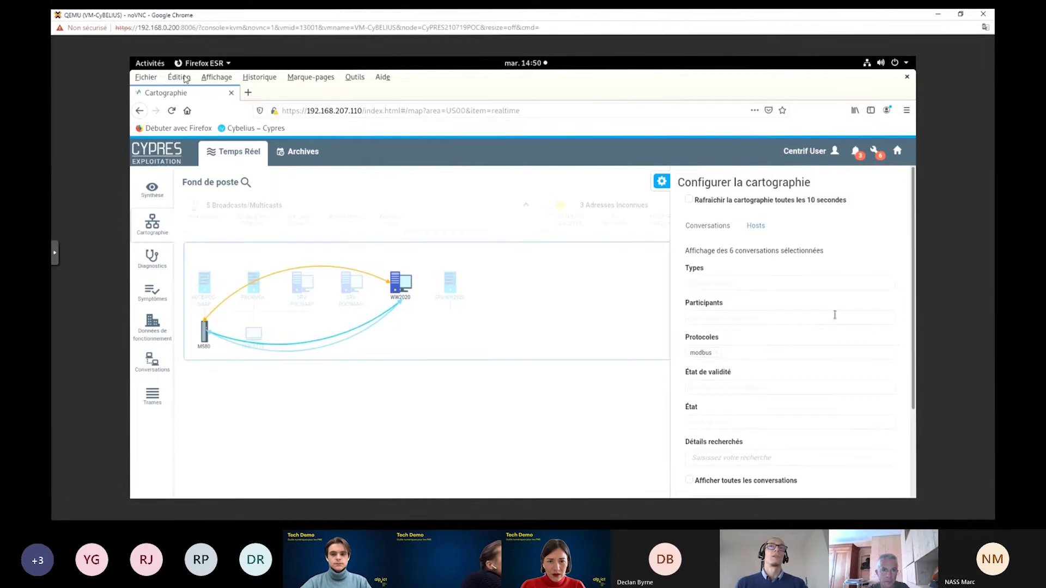
scroll(835, 315, "down", 4)
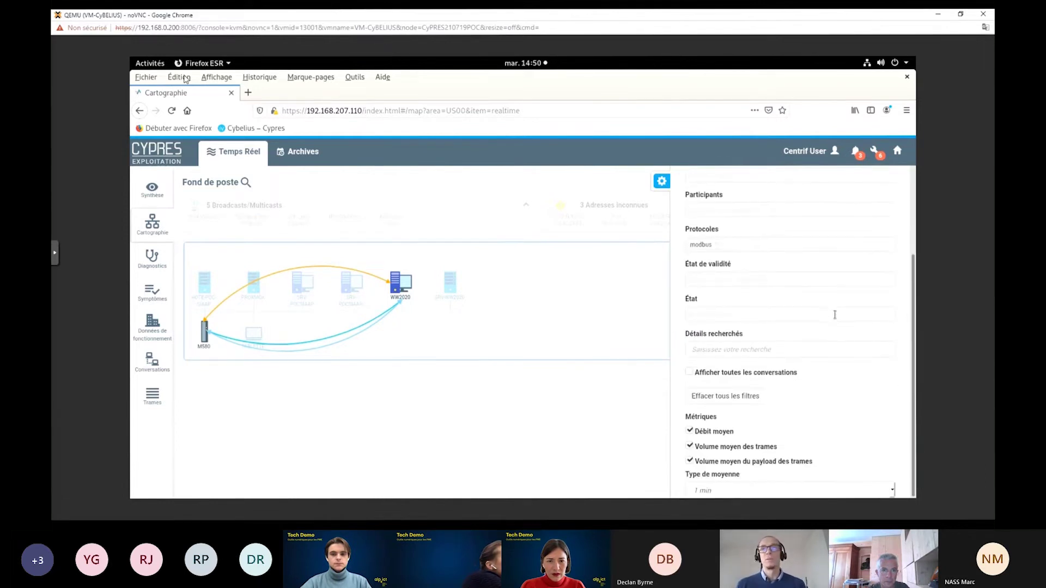
left_click(691, 432)
left_click(690, 447)
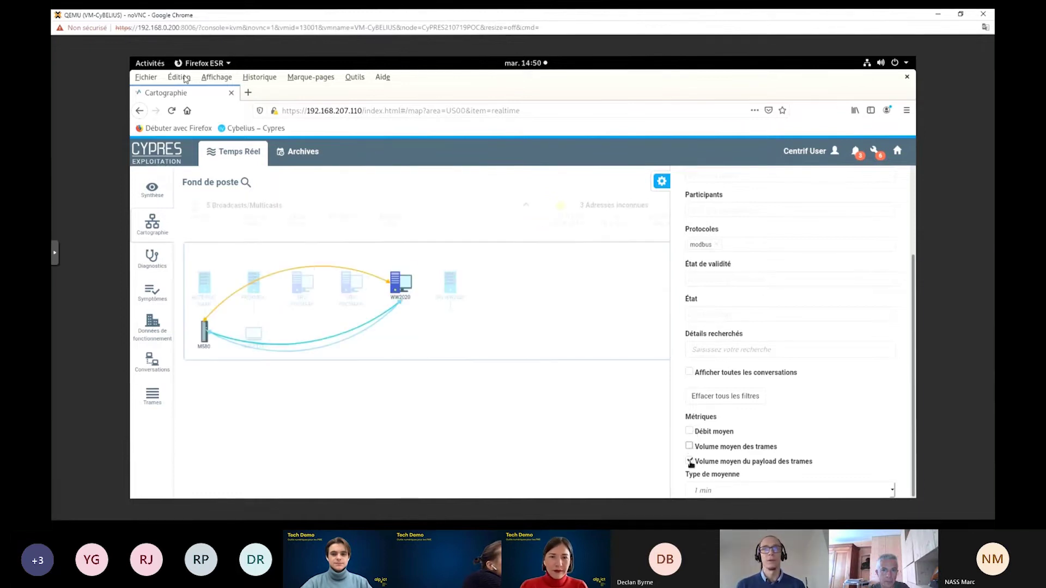
left_click(690, 461)
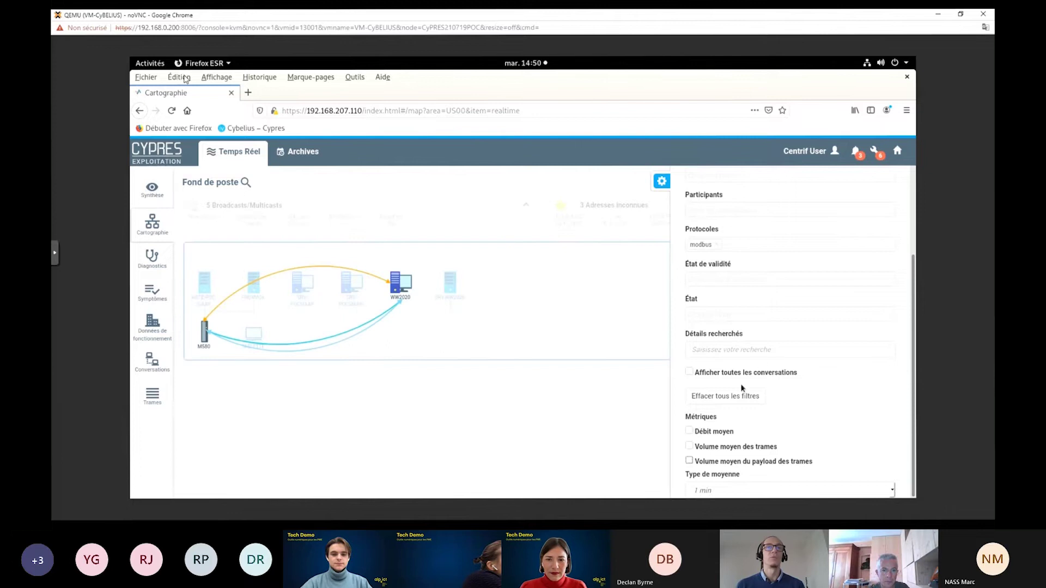
scroll(763, 353, "up", 4)
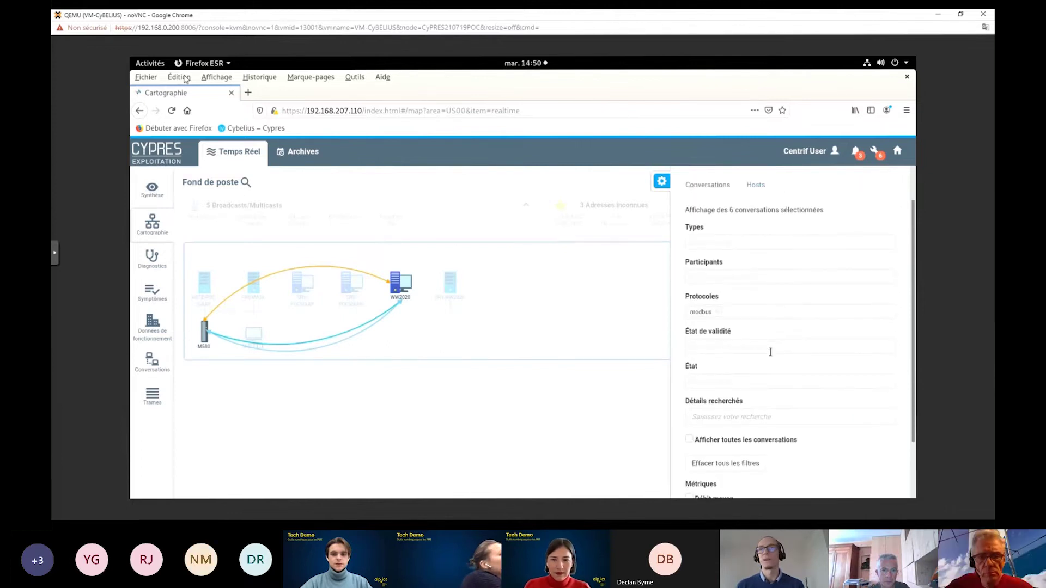
left_click(548, 334)
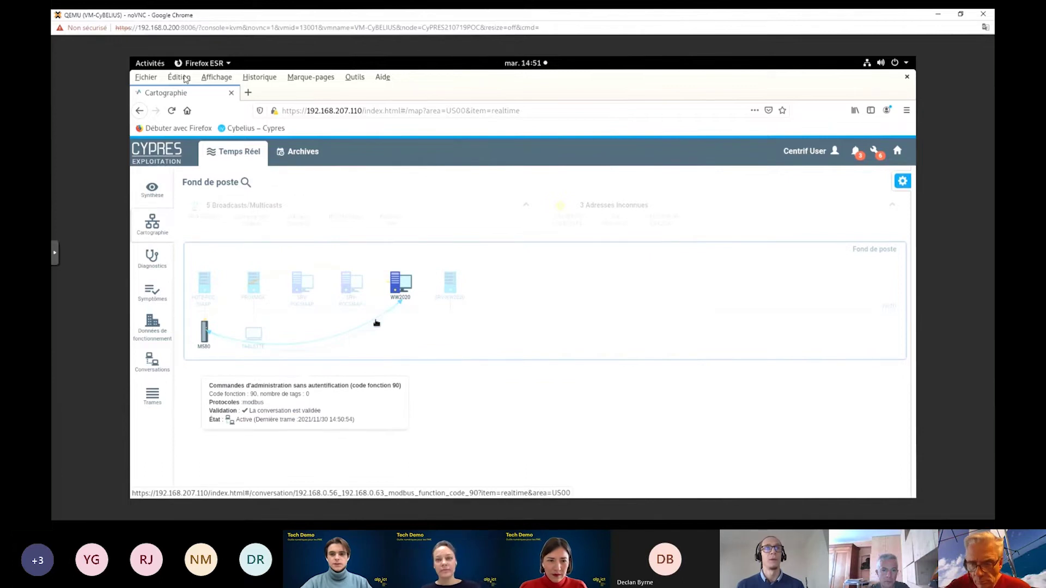
Replace the modbus protocol filter with the participant M580 and inspect that device's conversations on the map
left_click(903, 181)
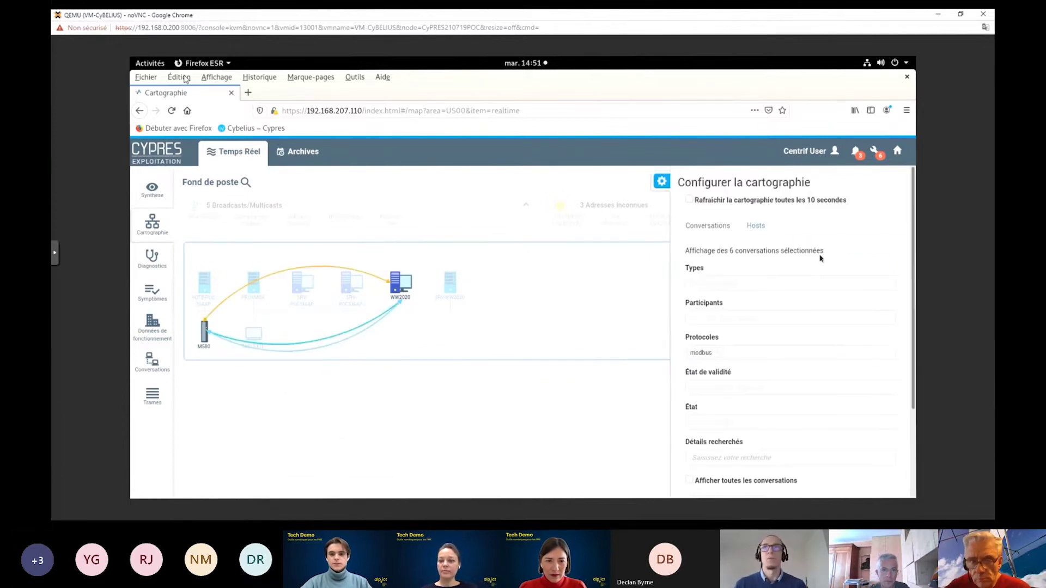
left_click(718, 351)
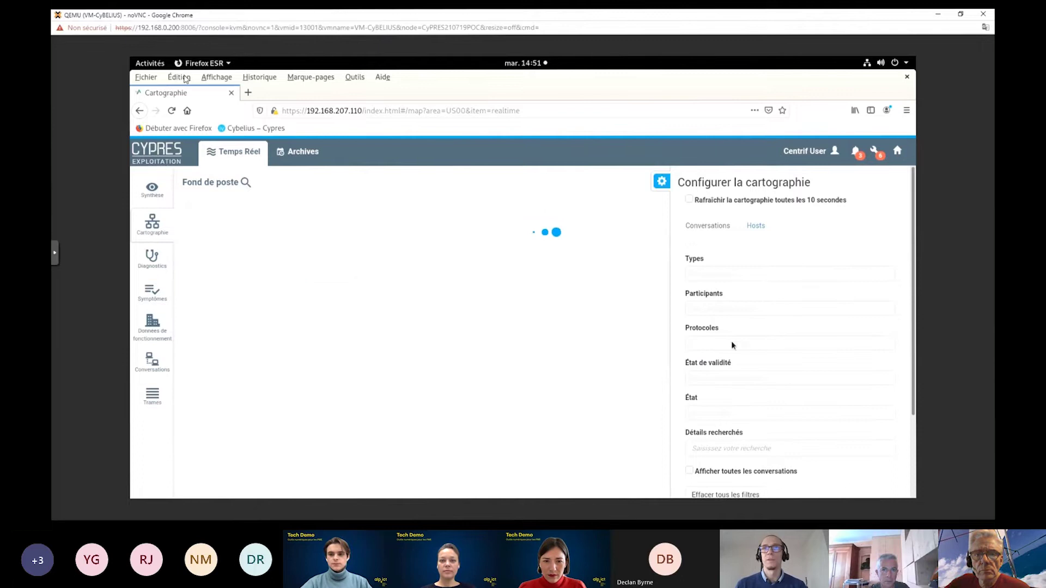
left_click(742, 307)
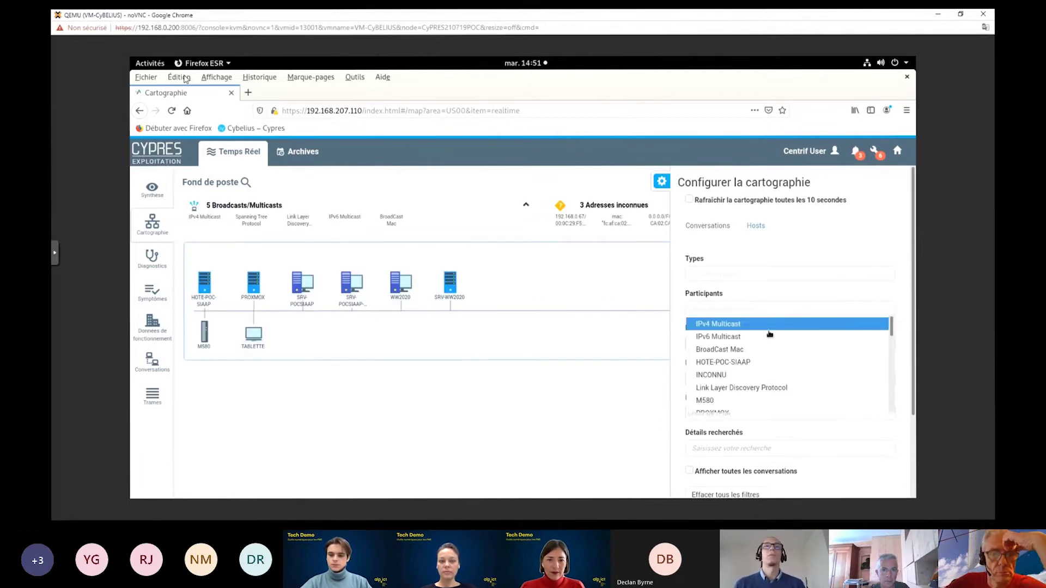
left_click(710, 402)
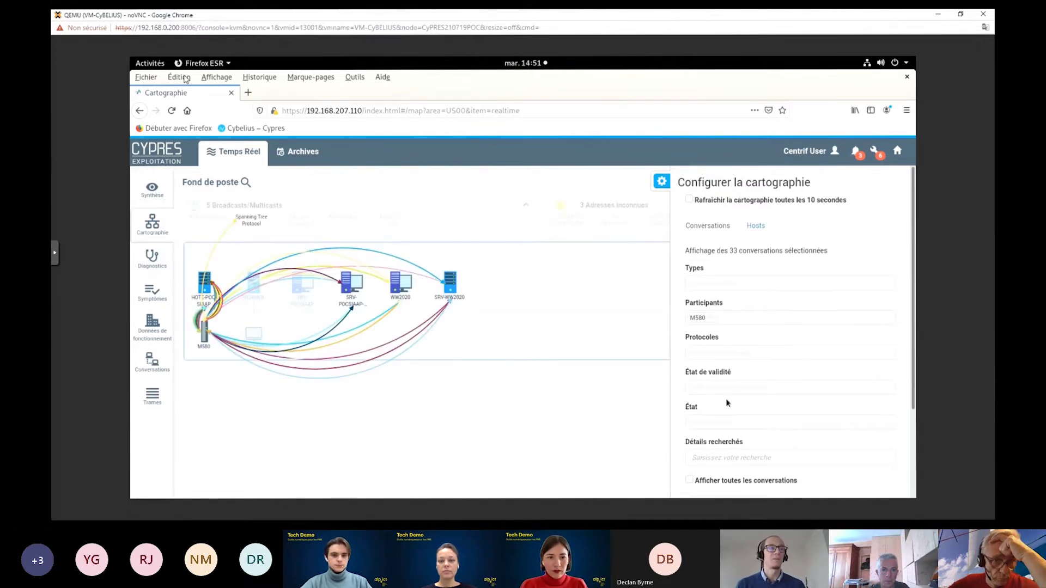
left_click(625, 387)
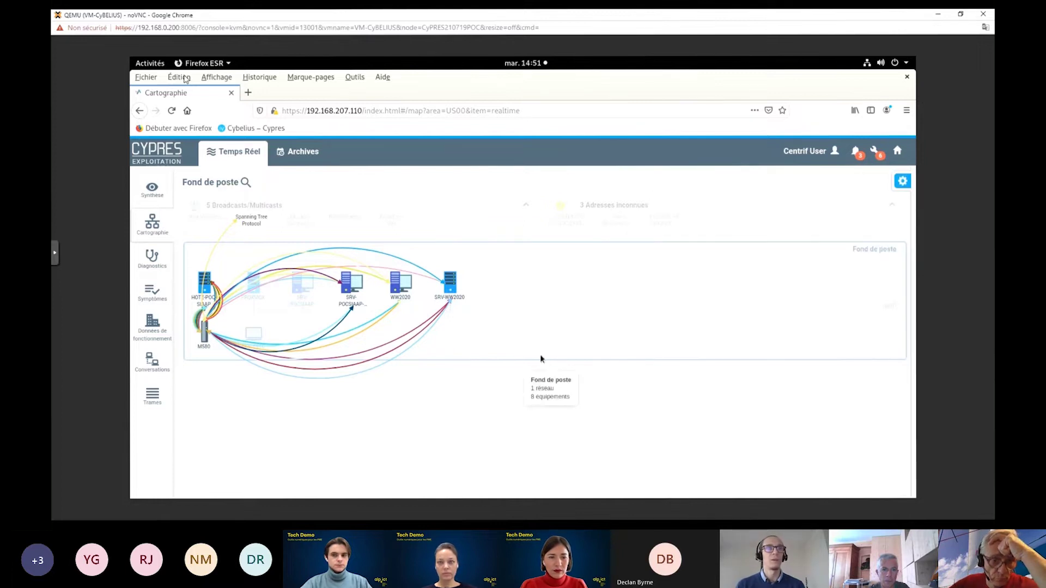
mouse_move(411, 329)
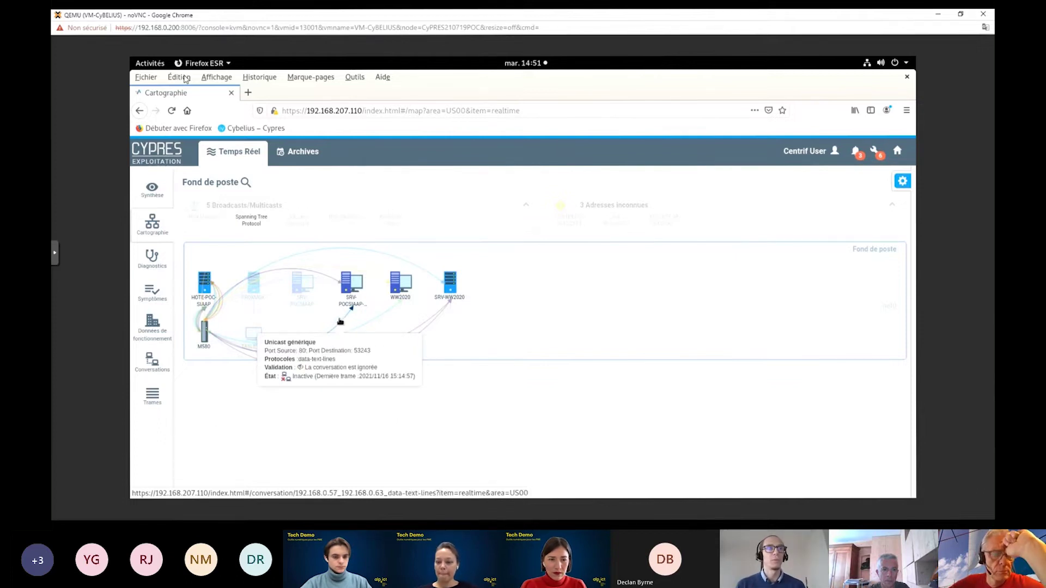
mouse_move(440, 305)
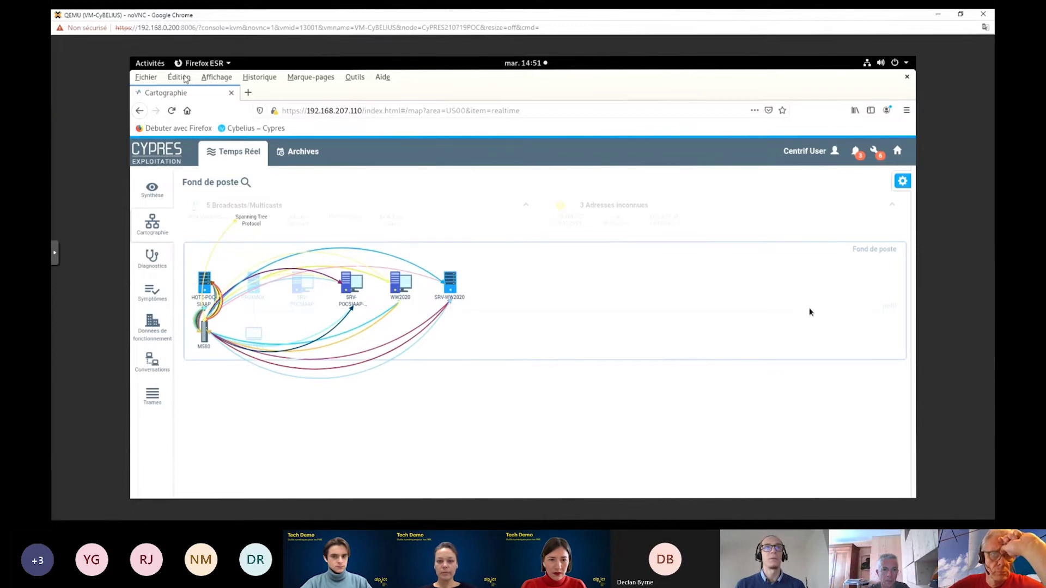
Replace the M580 participant filter with the type "Lecture de registres maintenus (code fonction 3)" and inspect the matching conversation
left_click(902, 181)
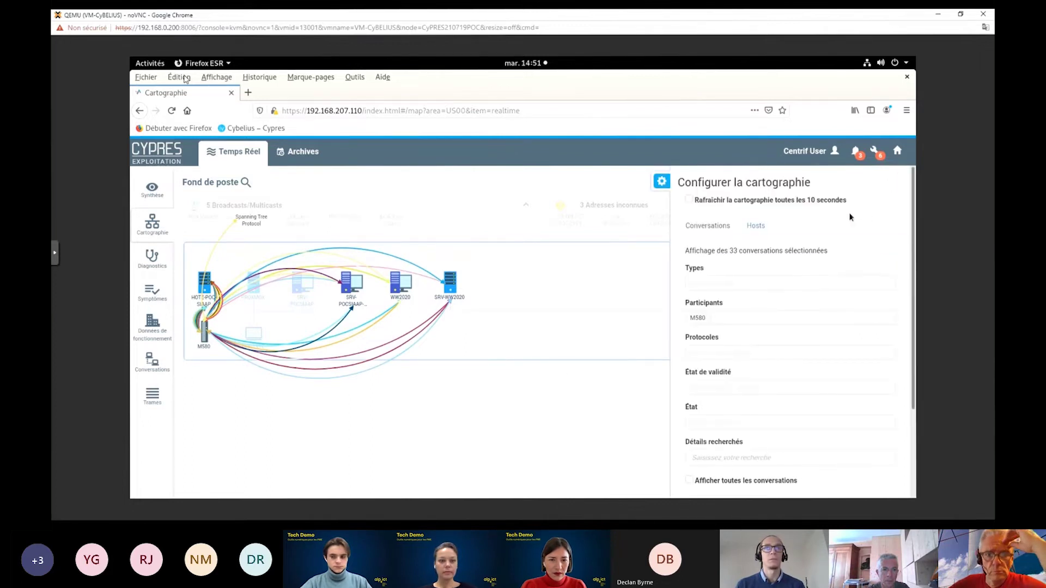
left_click(710, 319)
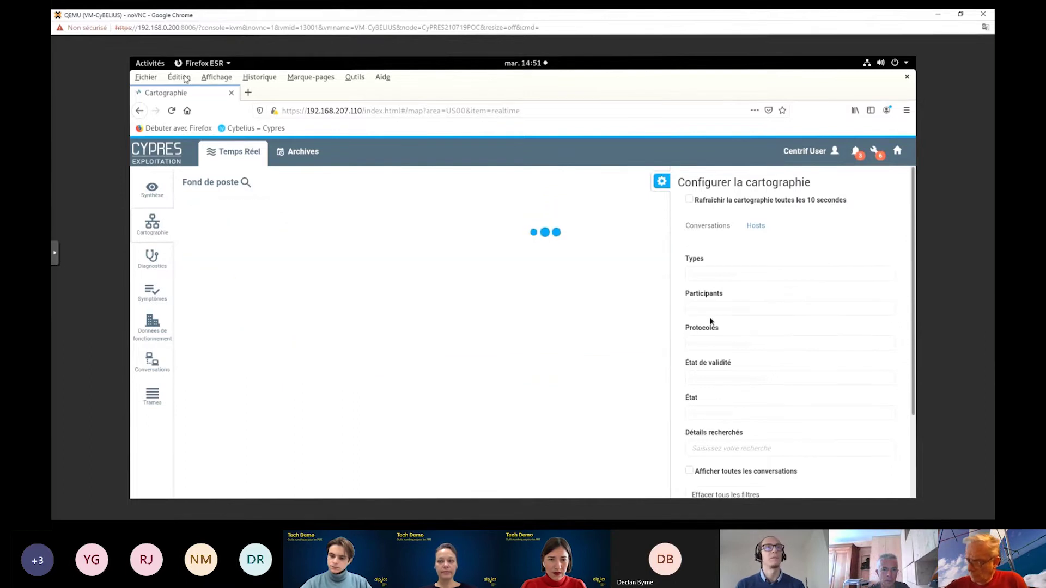
left_click(776, 274)
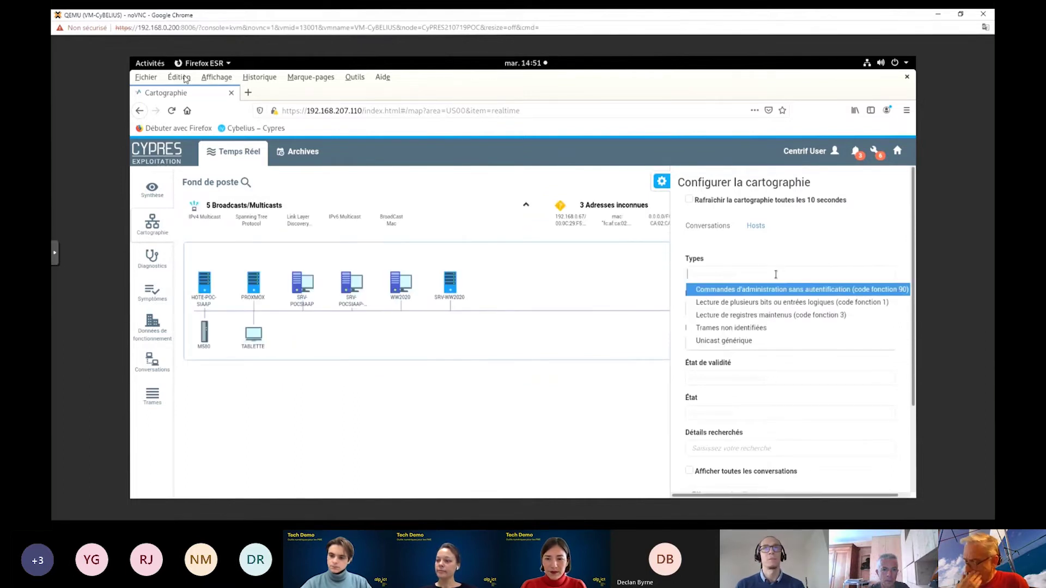
left_click(765, 316)
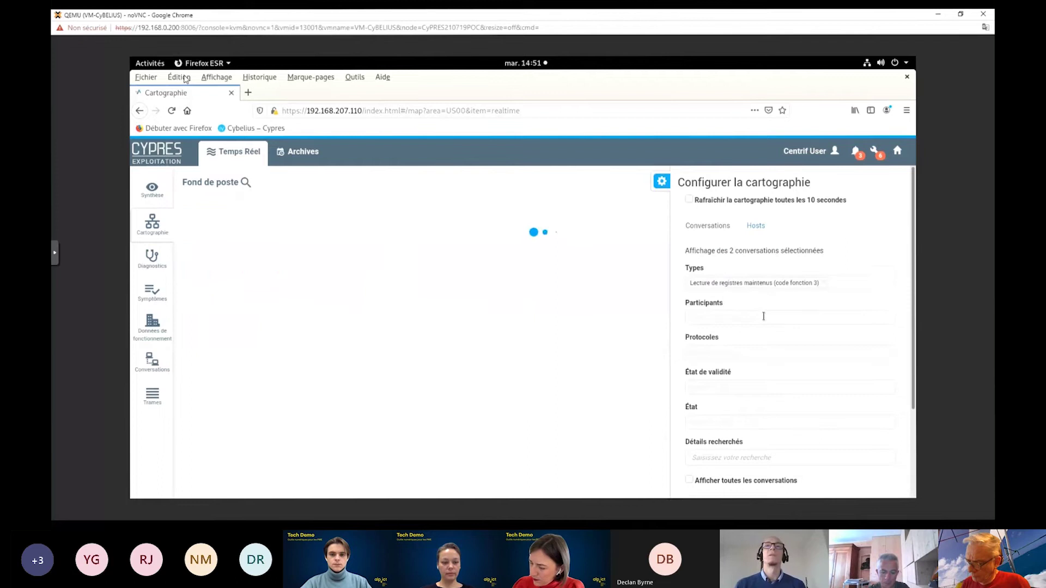
left_click(387, 330)
mouse_move(342, 334)
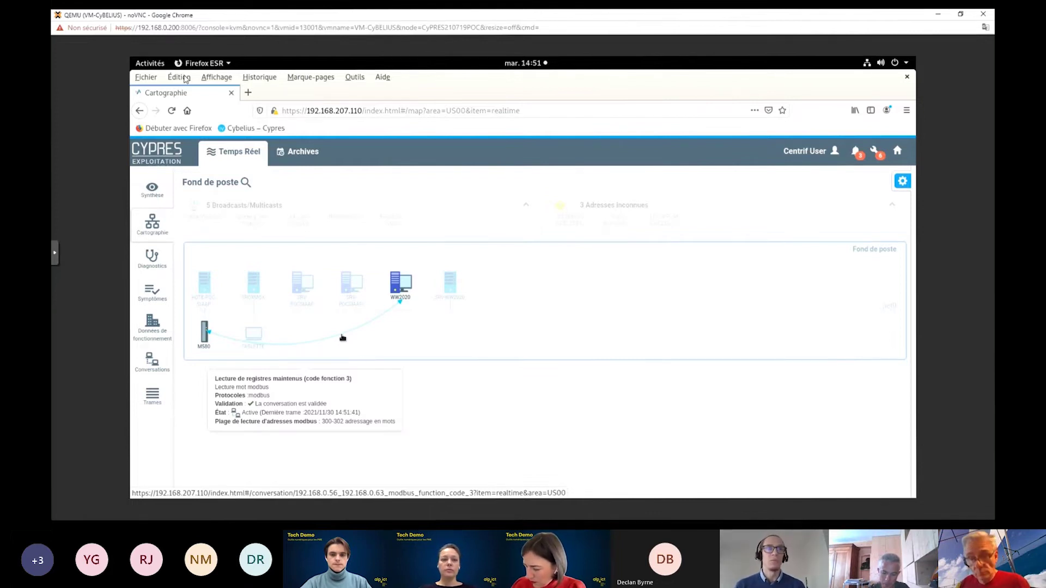
Enable the metrics Débit moyen, Volume moyen des trames and Volume moyen du payload des trames for the cartography's conversations
left_click(903, 181)
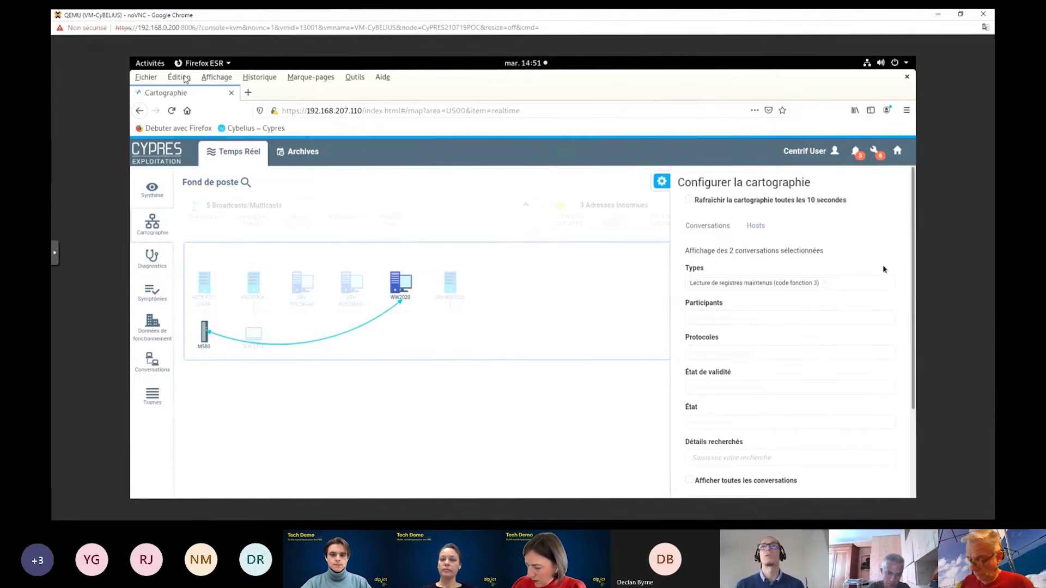
scroll(884, 269, "down", 2)
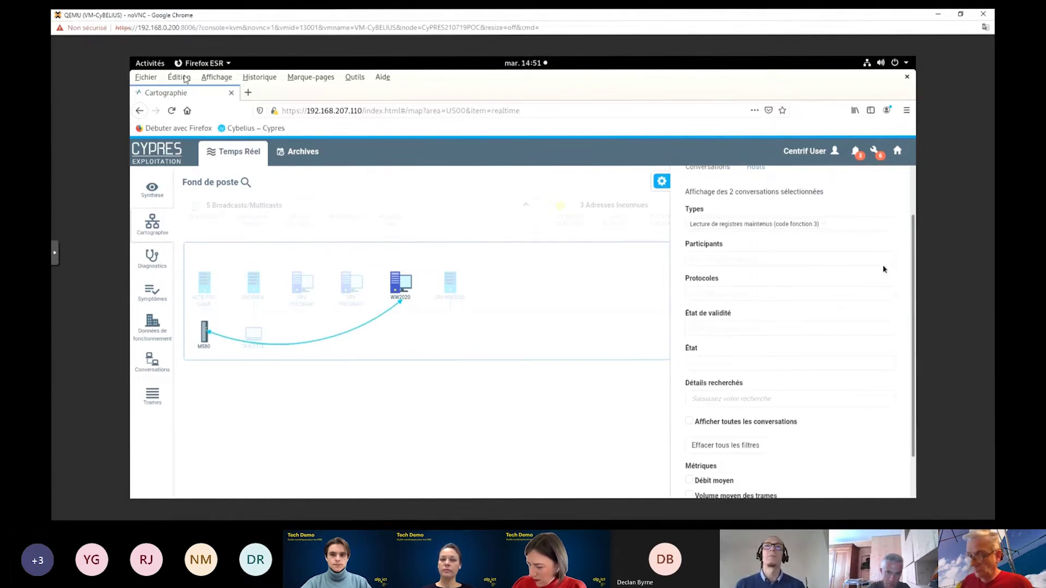
left_click(480, 299)
mouse_move(392, 314)
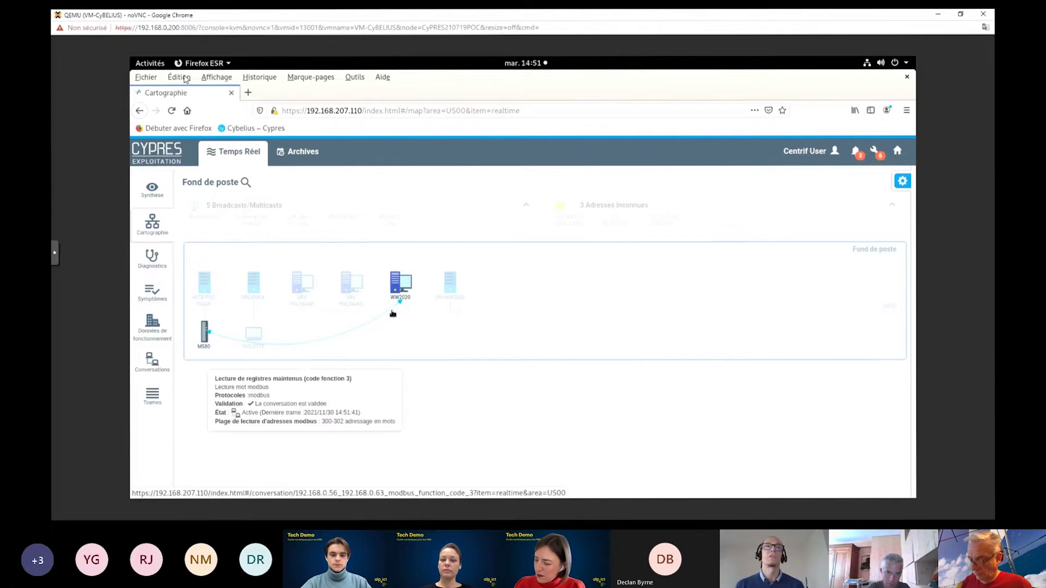
left_click(397, 311)
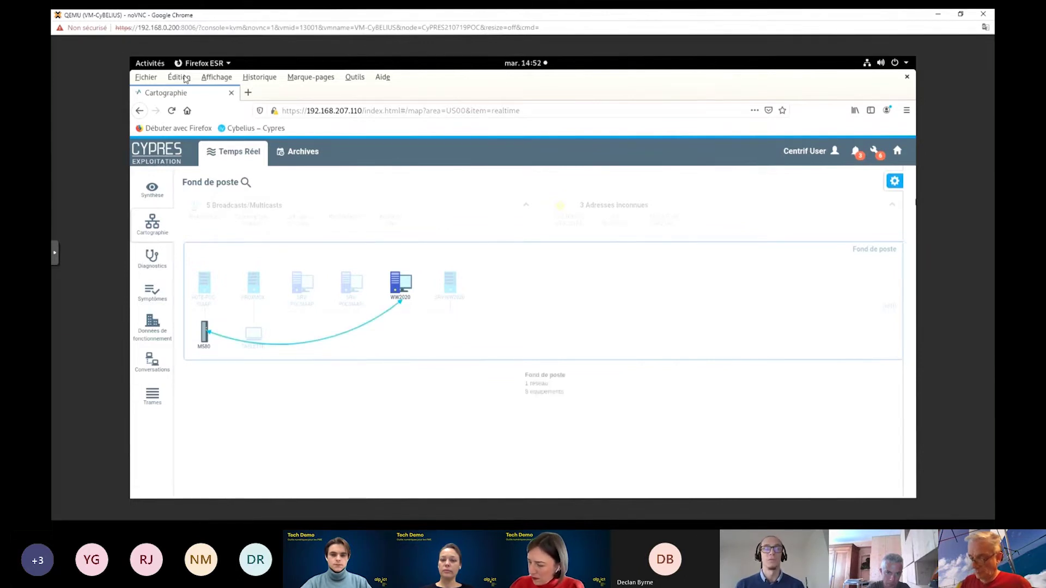
scroll(848, 311, "down", 2)
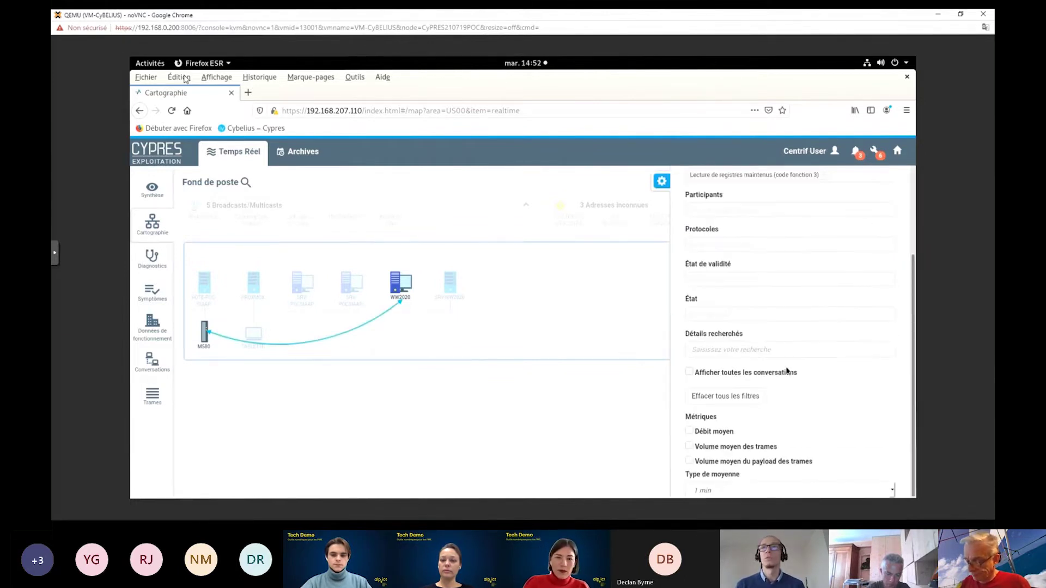
left_click(690, 431)
left_click(690, 446)
left_click(690, 461)
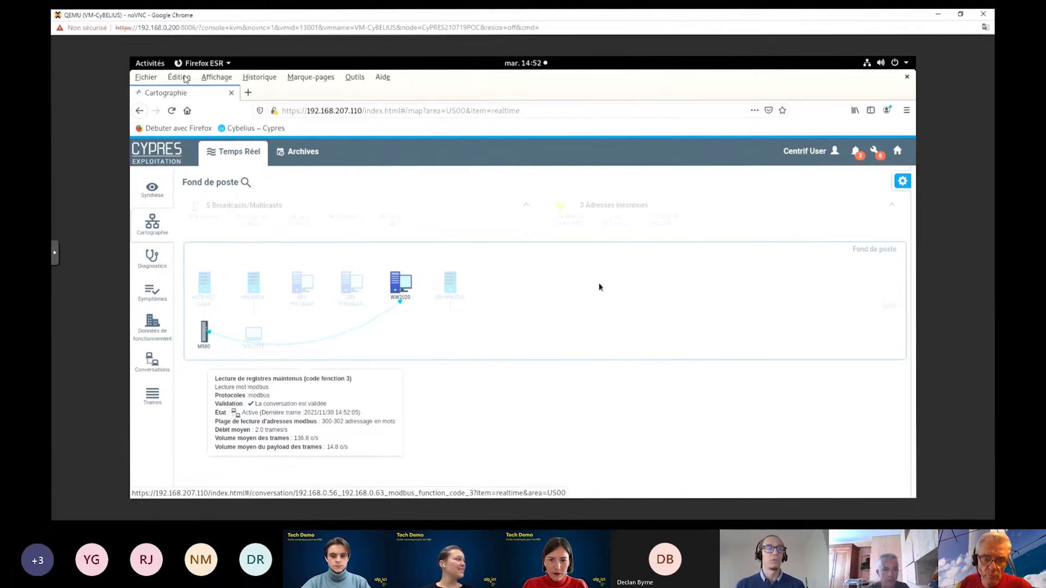
Remove the type filter "Lecture de registres maintenus (code fonction 3)" from the cartography and close its configuration
left_click(902, 182)
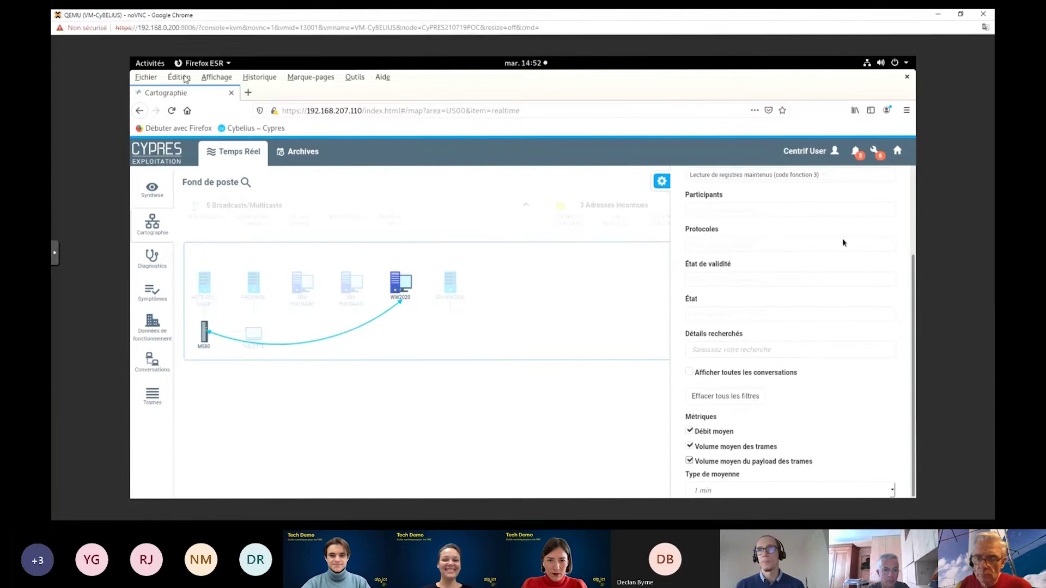
left_click(824, 175)
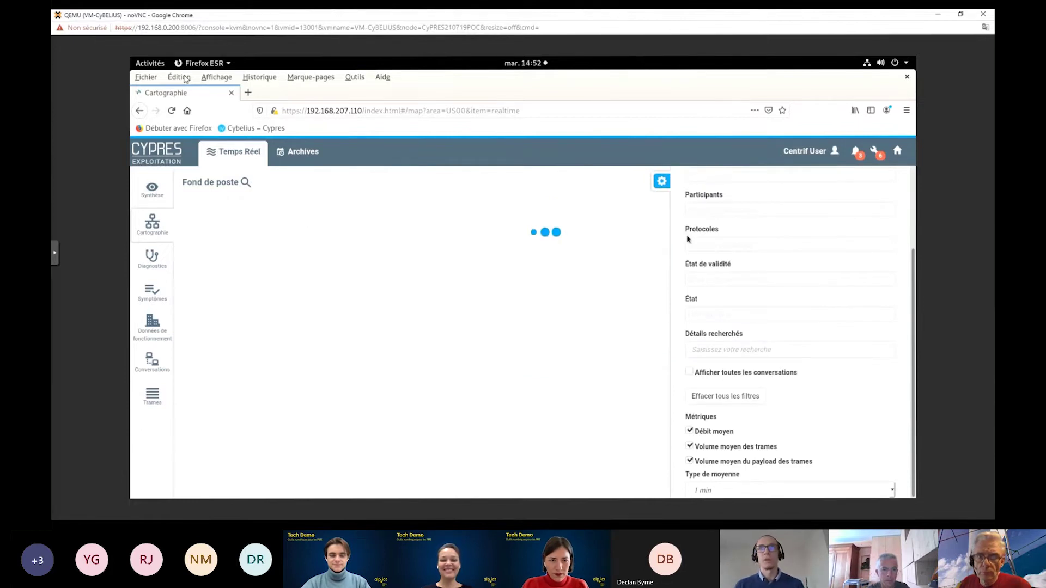
left_click(488, 300)
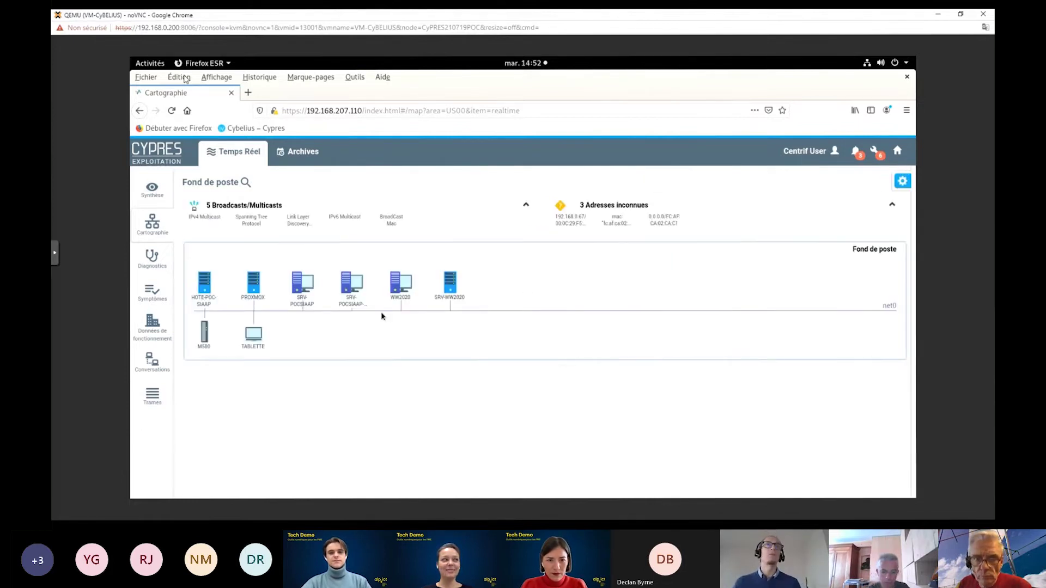
Open the ICS host configuration and review the list of configured hosts down to WW2020
left_click(158, 157)
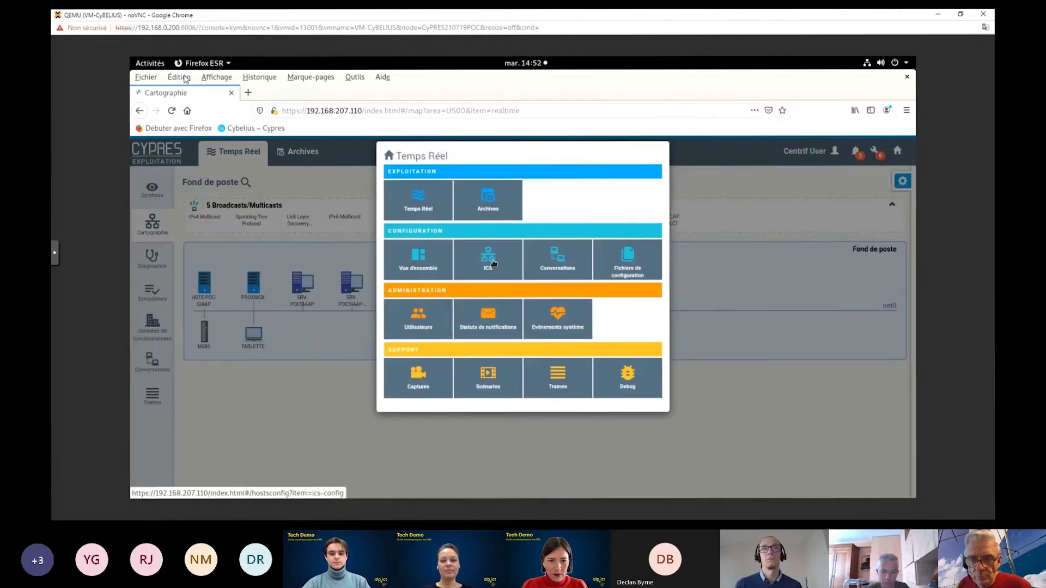
left_click(490, 260)
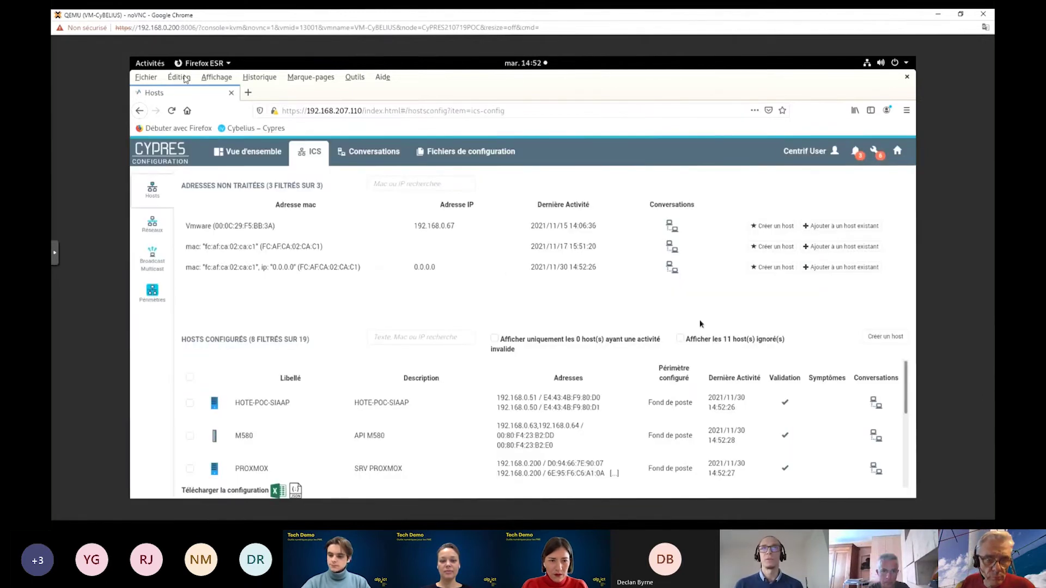
left_click_drag(907, 376, 905, 469)
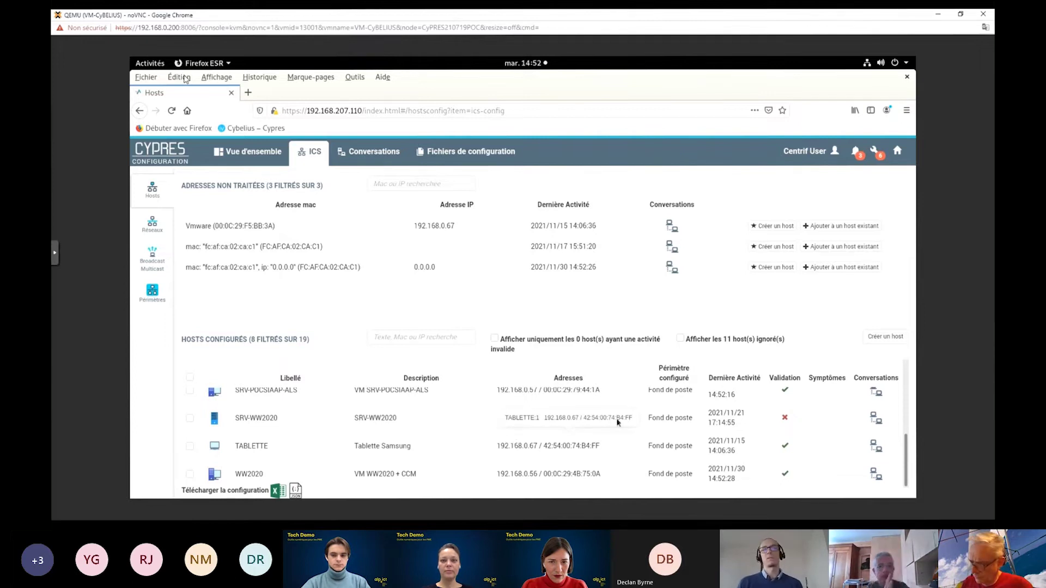
Show the ignored hosts in the configured hosts list, hide them again and check the validation state of SRV-WW2020
left_click(697, 347)
scroll(824, 427, "down", 3)
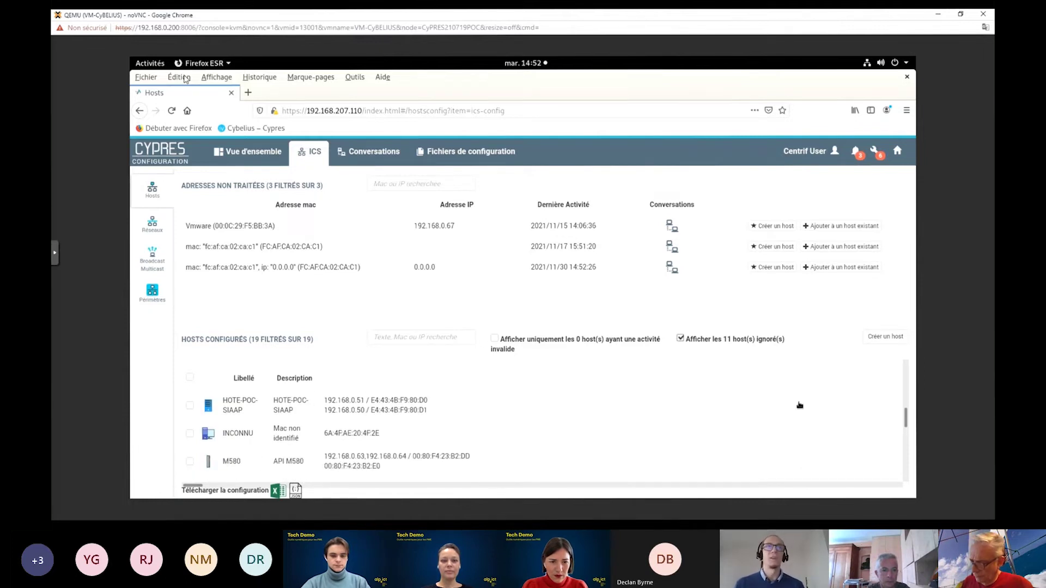
left_click(681, 340)
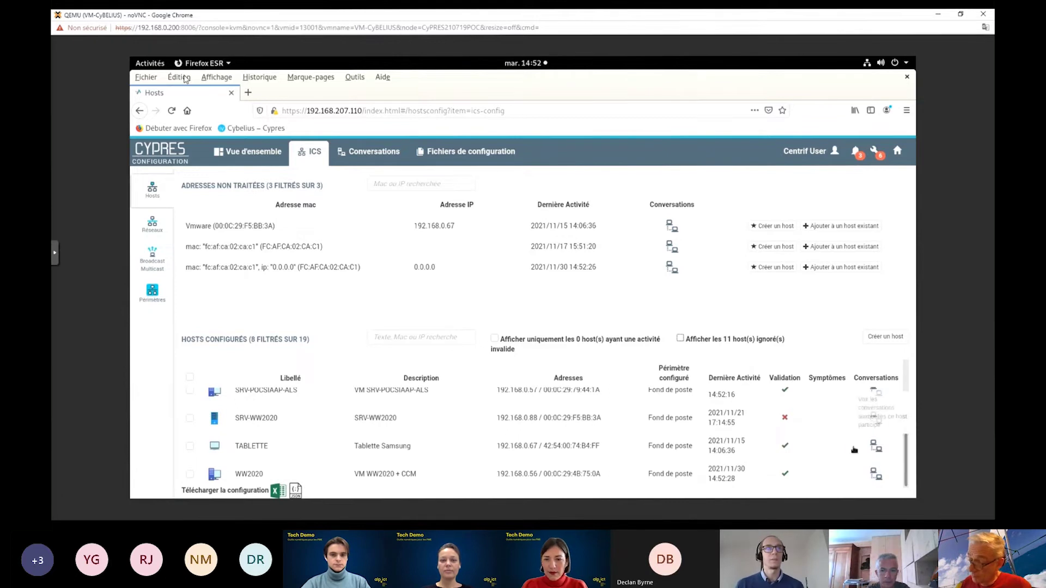
mouse_move(784, 450)
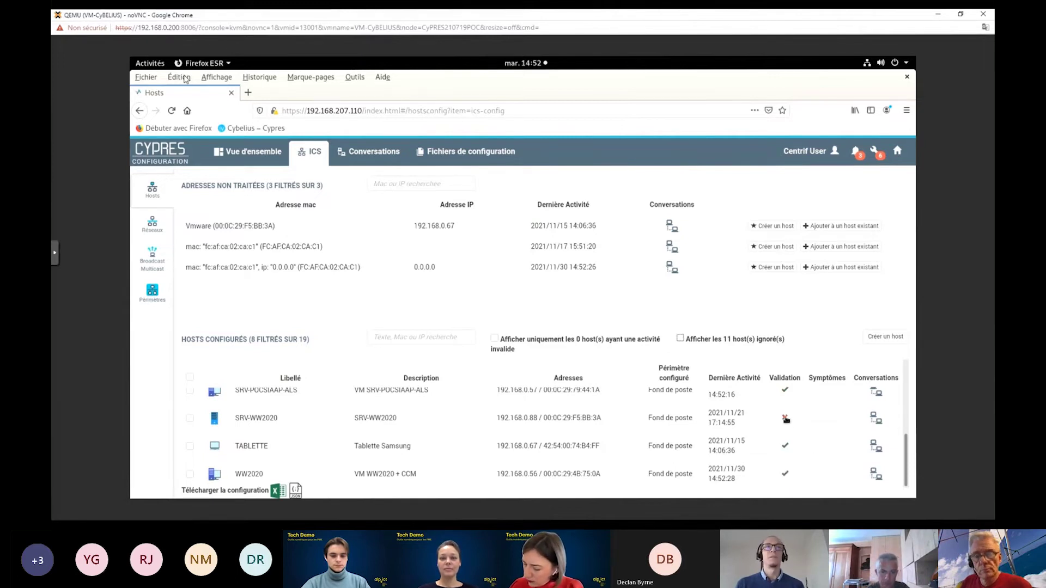
mouse_move(786, 419)
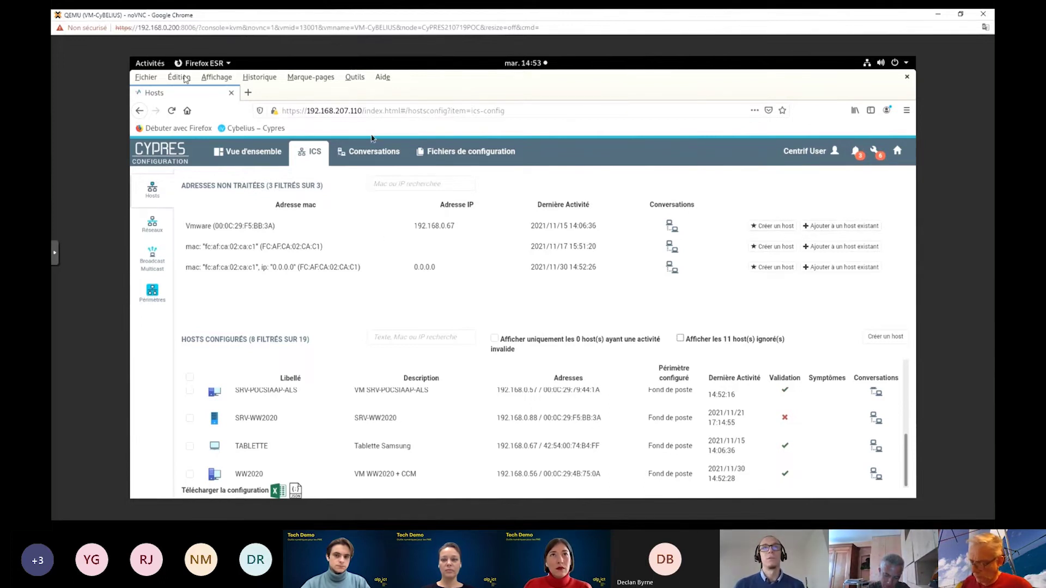
Open the conversations configuration and review the list of configured conversations
left_click(372, 156)
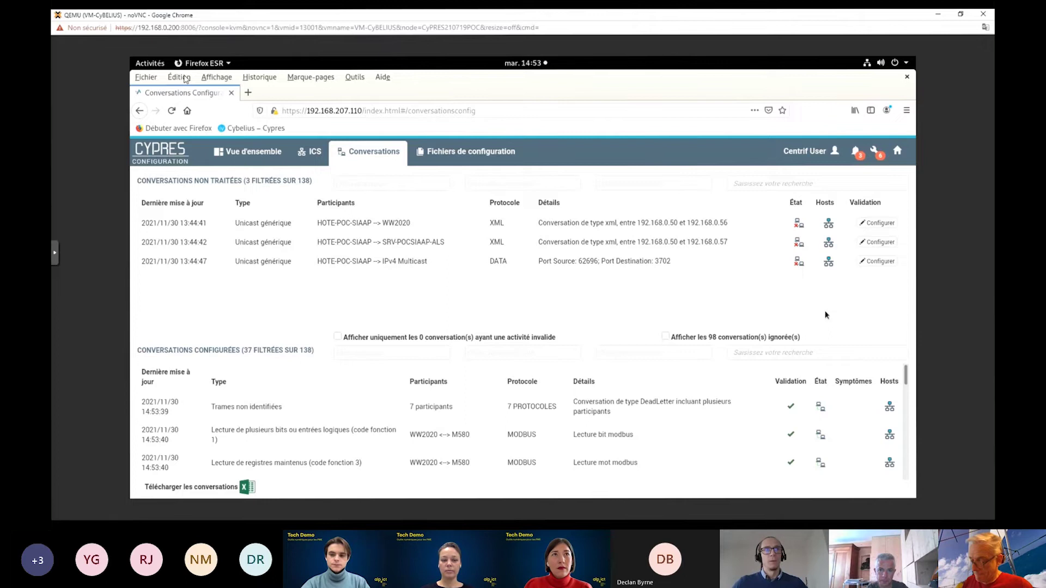
mouse_move(908, 377)
left_mouse_down()
mouse_move(908, 394)
mouse_move(907, 386)
left_mouse_up()
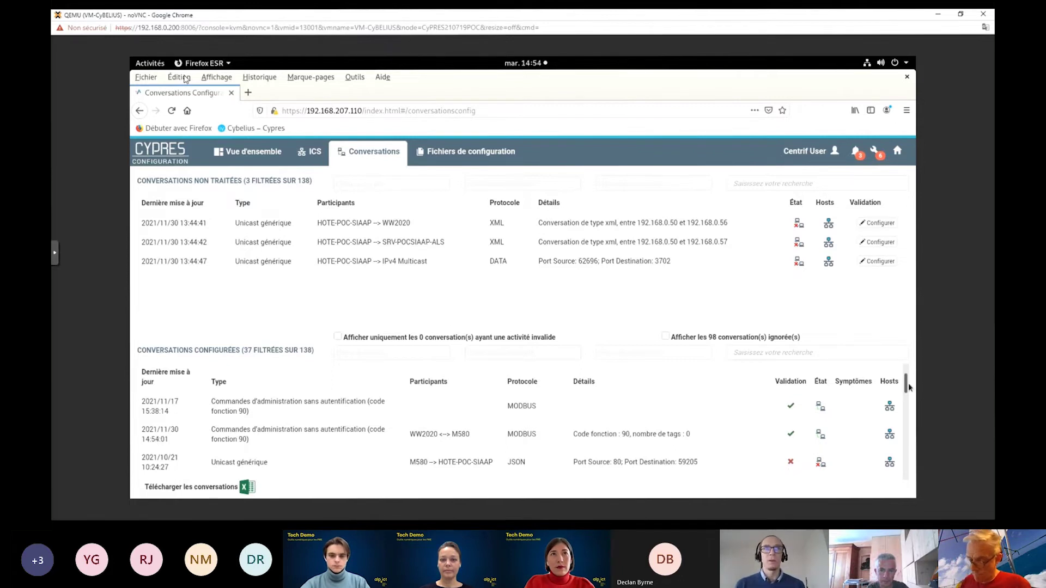
mouse_move(908, 388)
left_mouse_down()
mouse_move(915, 451)
mouse_move(911, 369)
left_mouse_up()
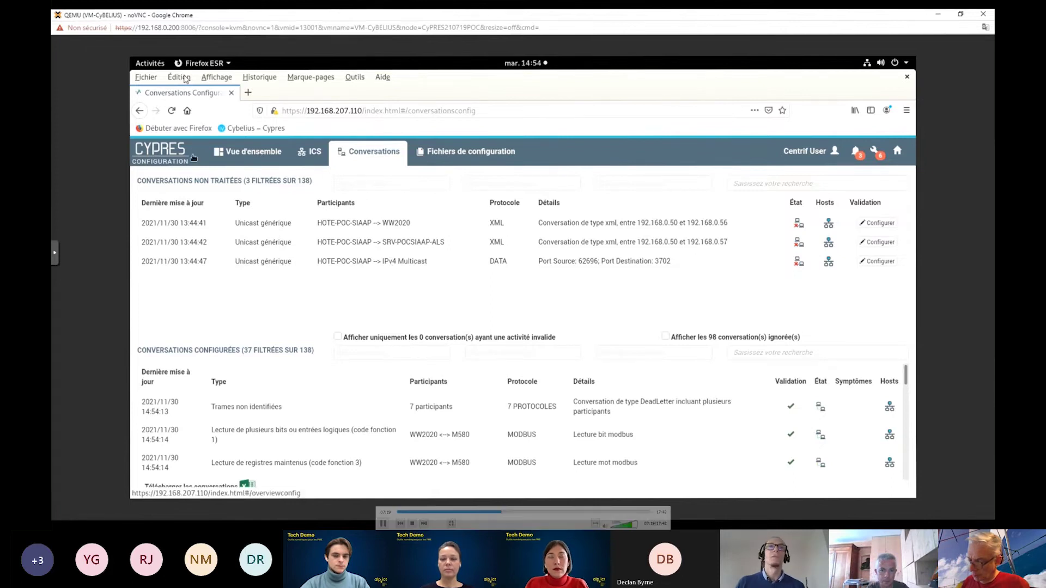
Return to the real-time monitoring and open the conversations list for Fond de poste
left_click(171, 158)
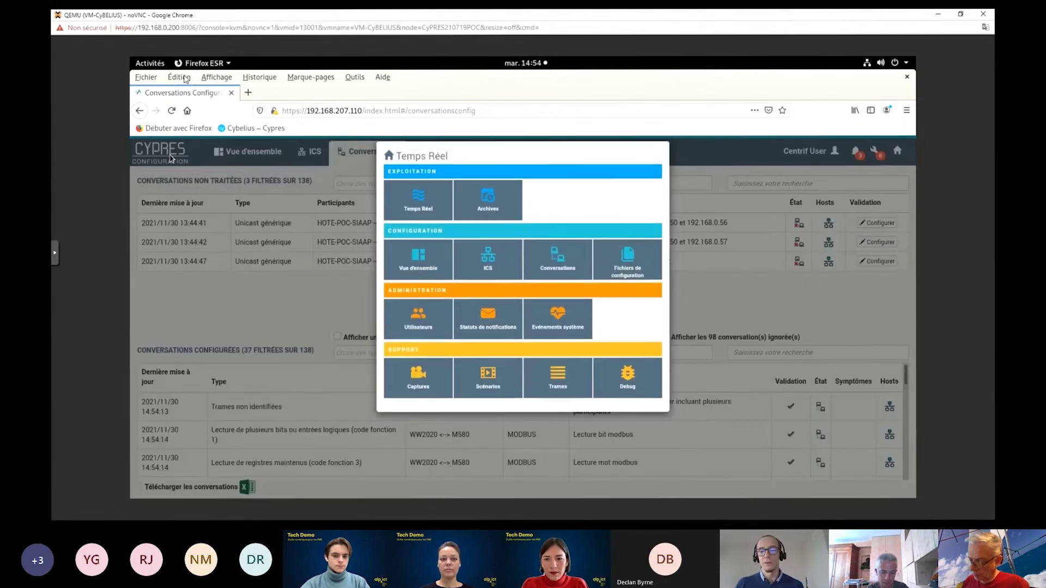
left_click(413, 204)
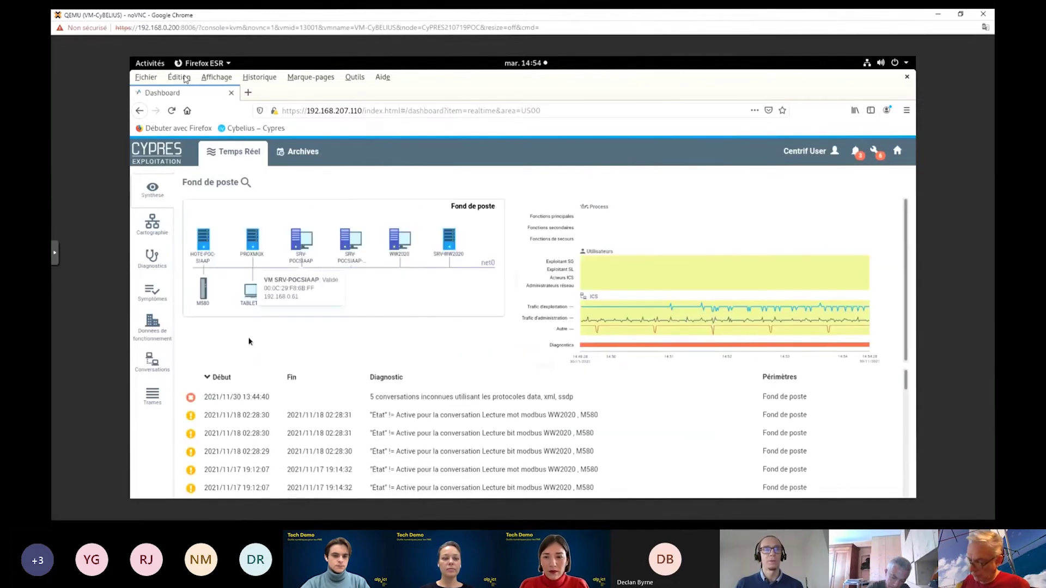
left_click(151, 370)
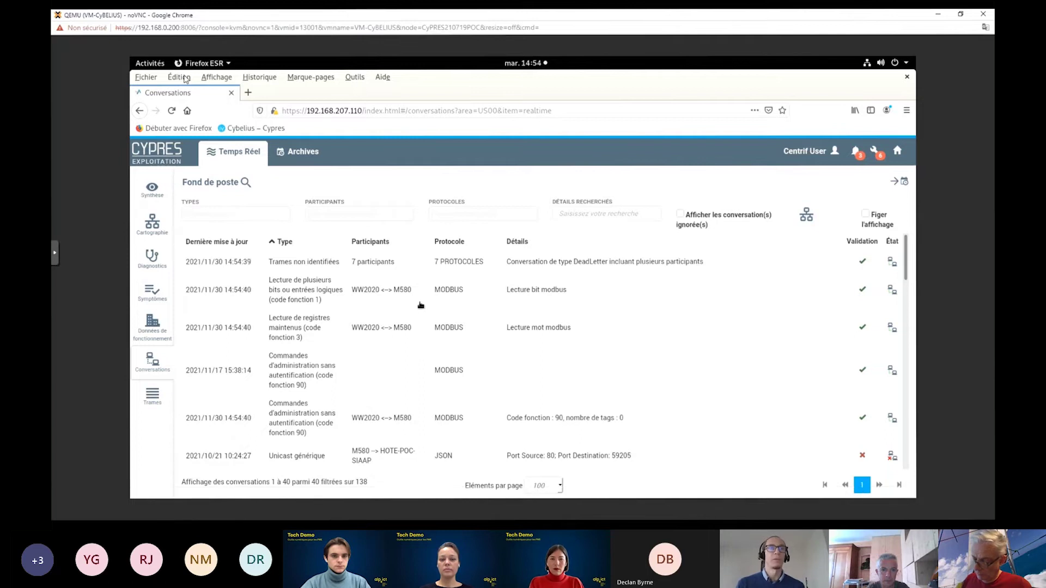
Open the "Lecture de registres maintenus (code fonction 3)" conversation between WW2020 and M580 and examine its details, metrics and modifications
left_click(395, 331)
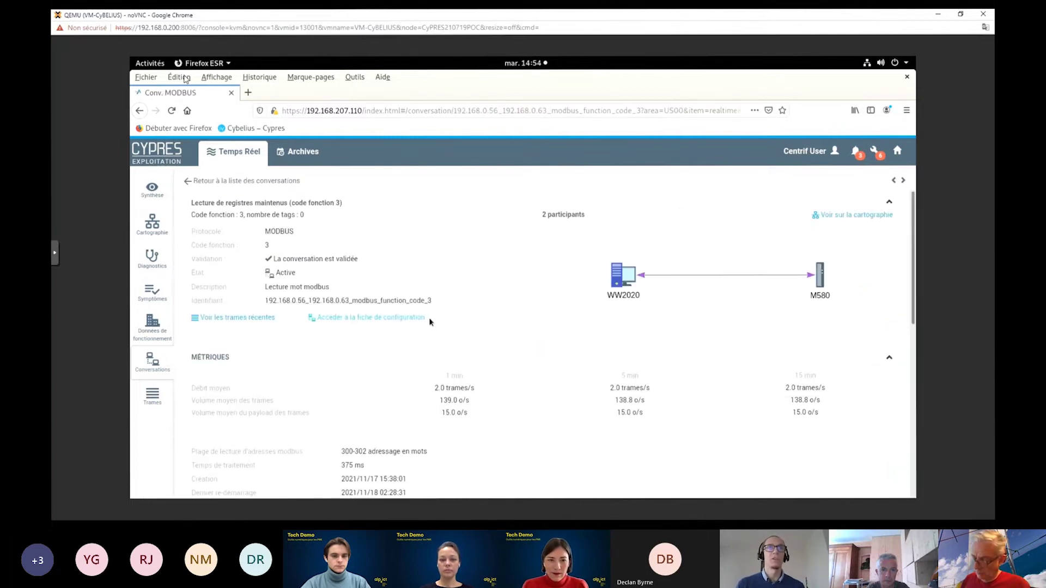
scroll(478, 304, "down", 2)
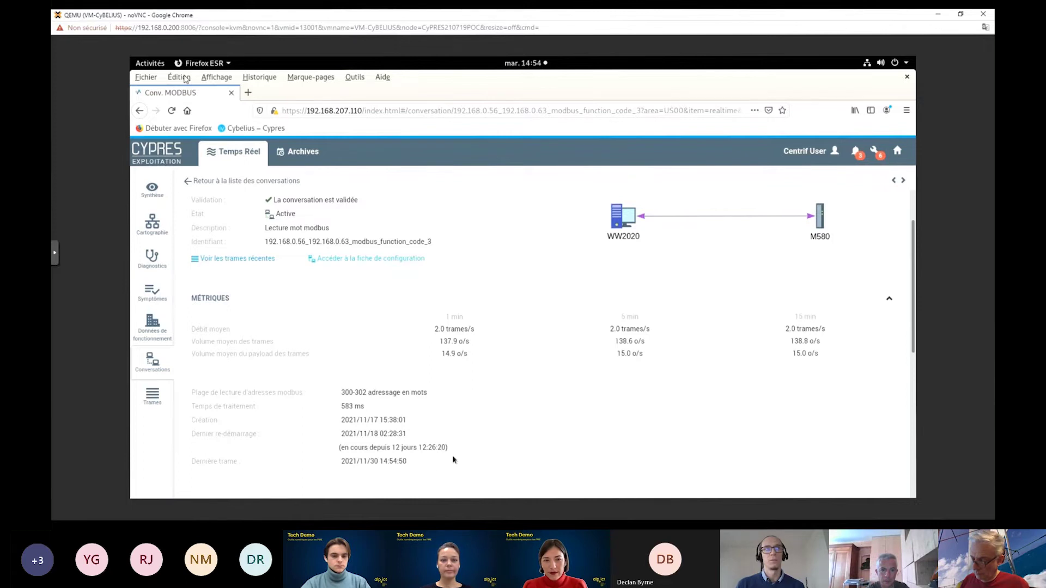
scroll(467, 431, "down", 4)
scroll(470, 433, "up", 4)
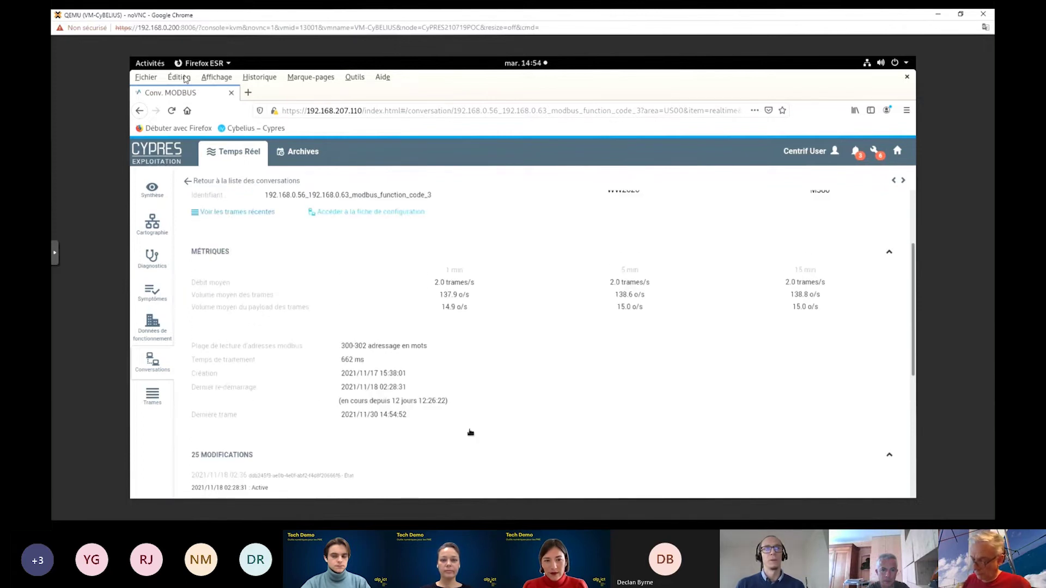
scroll(471, 424, "up", 2)
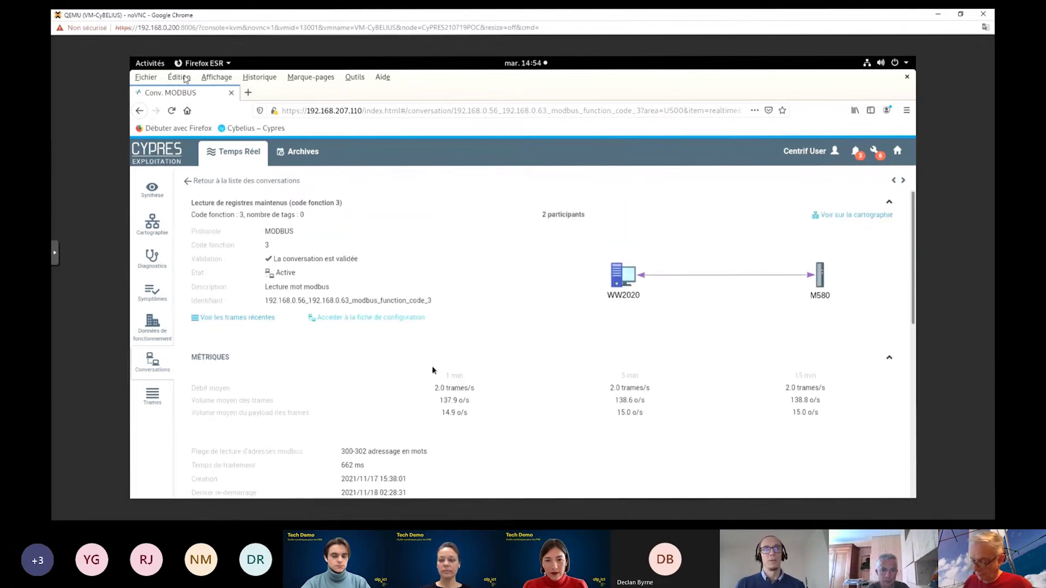
View the conversation's recent frames and examine the detailed properties of the most recent modbus frame
left_click(246, 319)
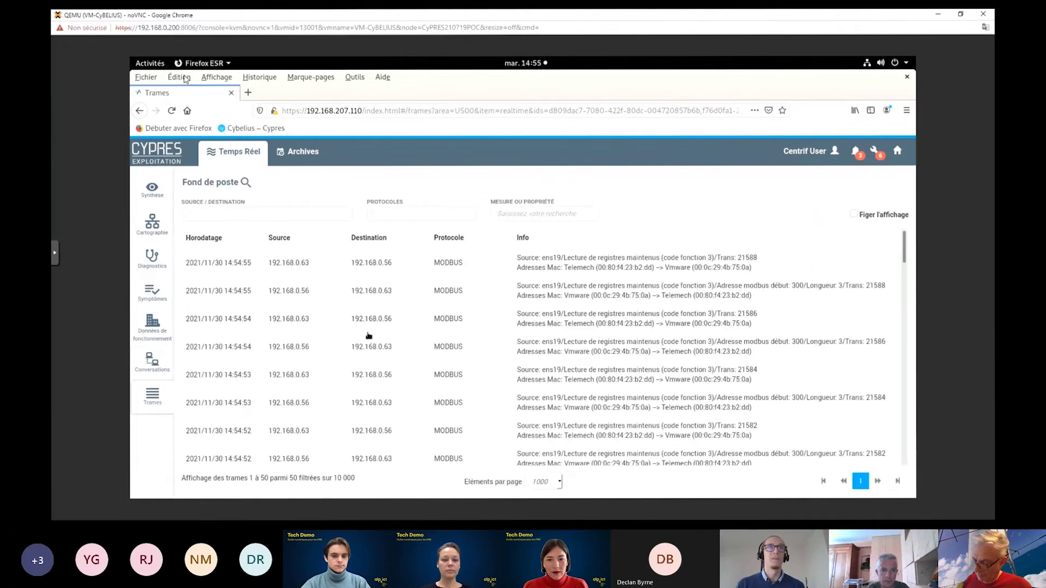
left_click(585, 267)
scroll(820, 348, "down", 10)
scroll(821, 349, "down", 3)
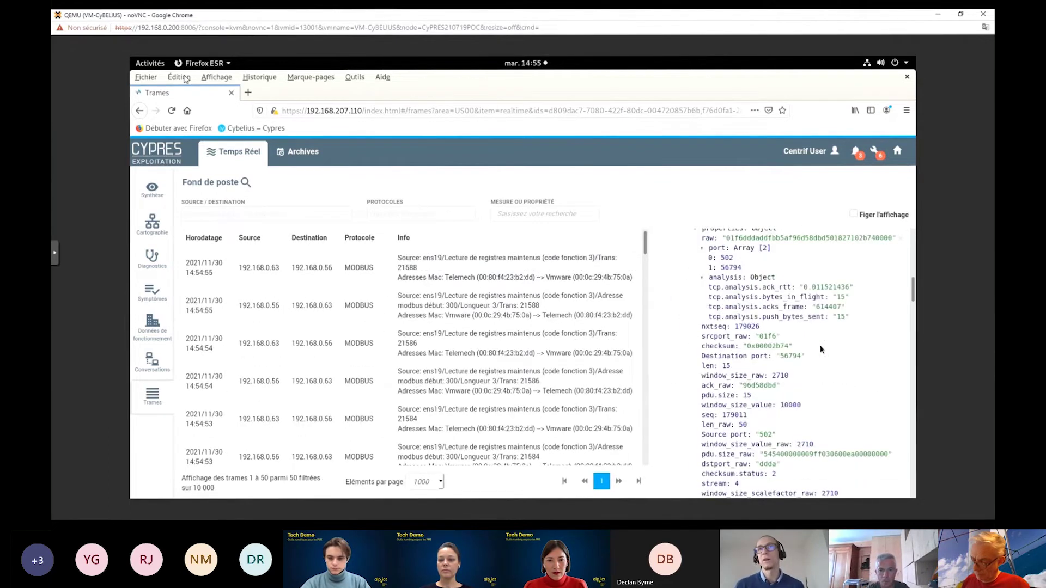
Go back to the conversation, open its configuration form and review its identification and metrics
left_click(140, 114)
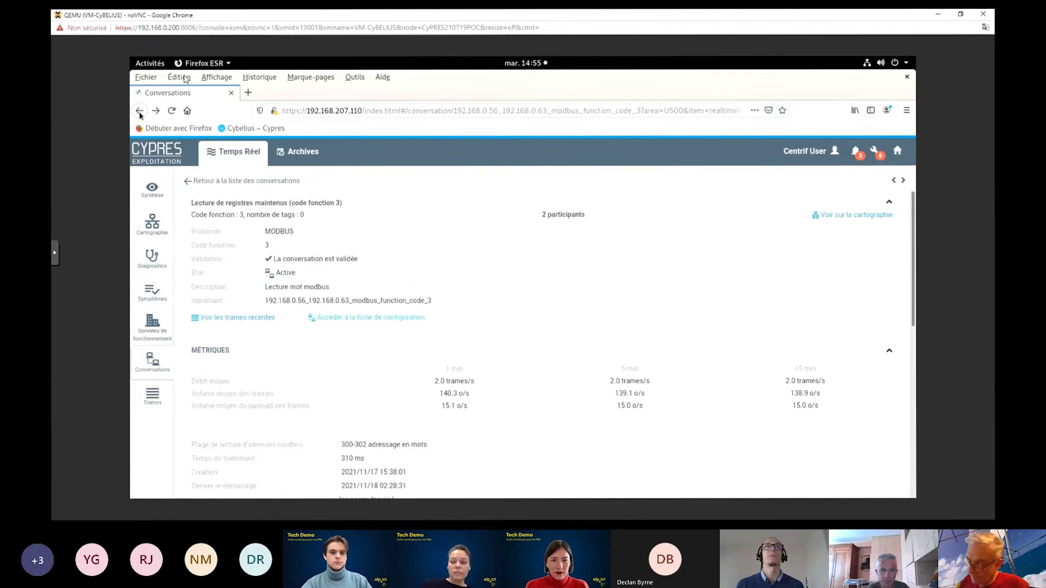
left_click(393, 318)
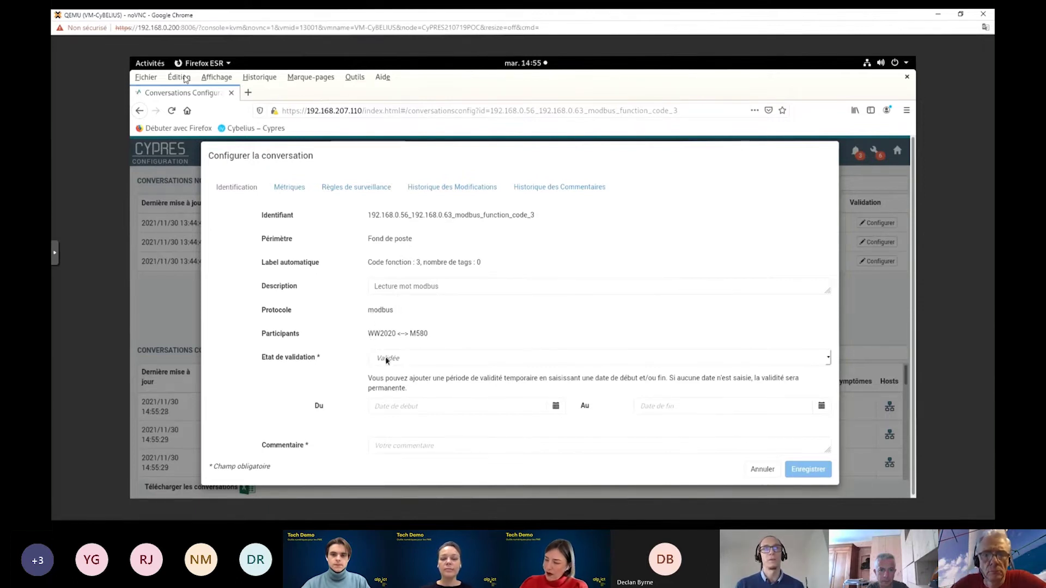
left_click(291, 188)
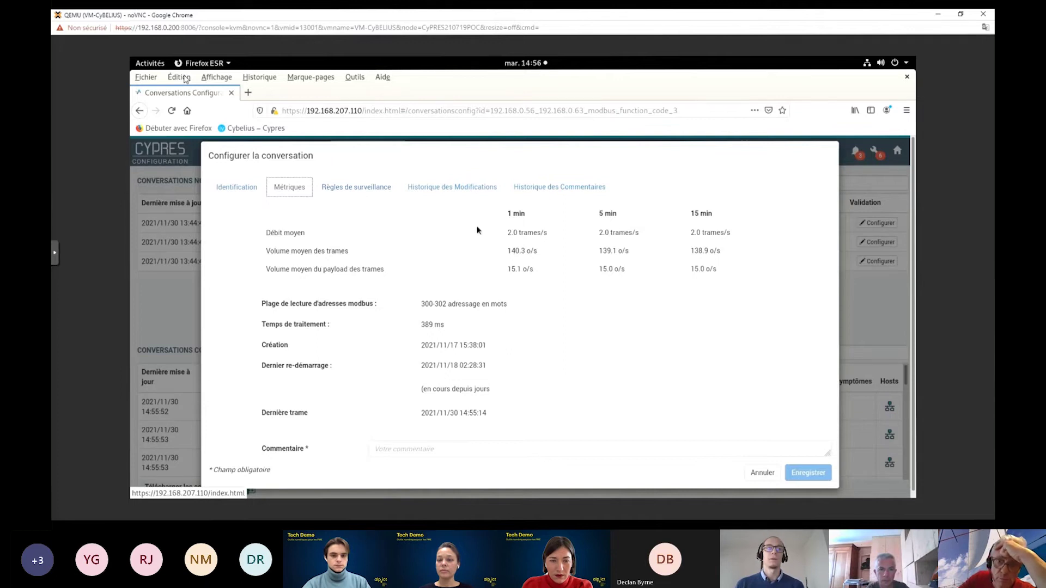
Open the conversation's monitoring rules and examine the existing rule on Débit moyen 5 min
left_click(376, 188)
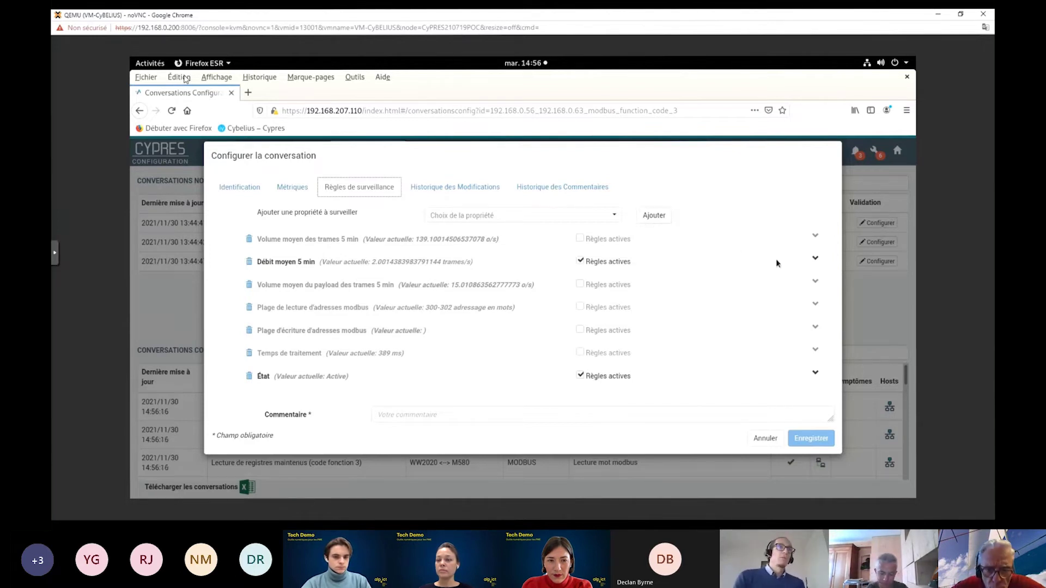
left_click(816, 260)
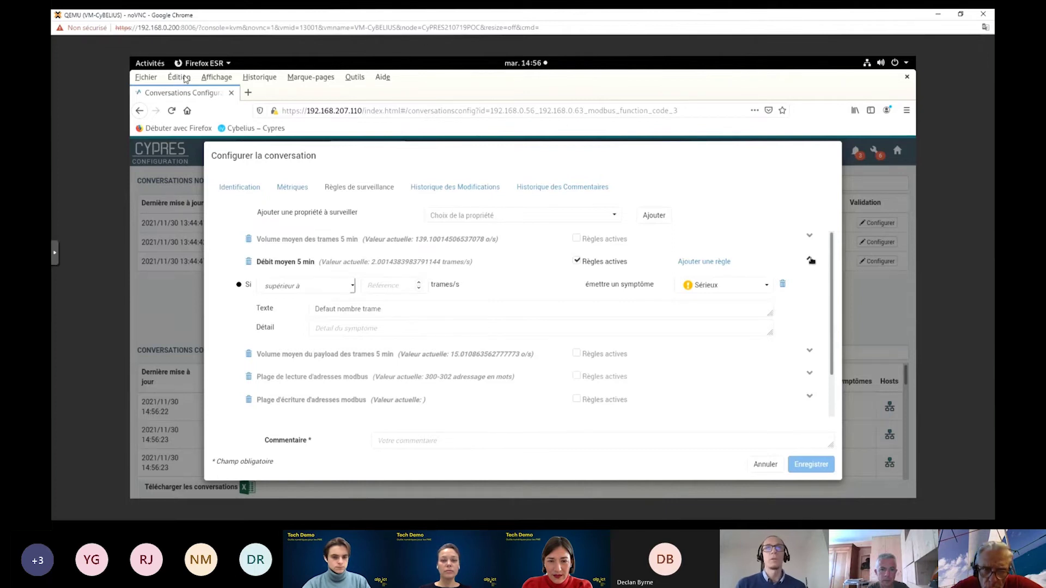
left_click(811, 261)
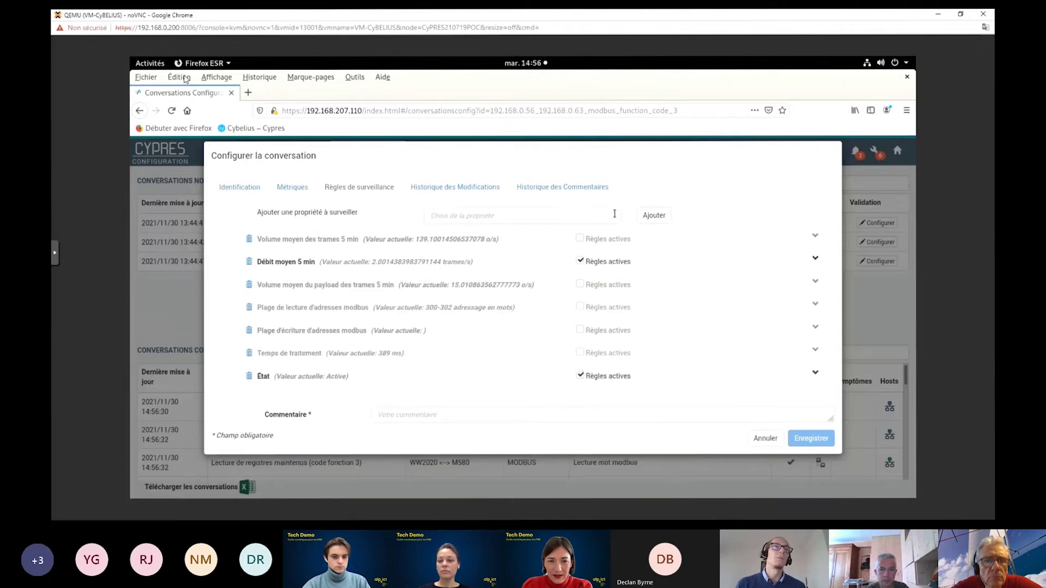
Add Débit moyen 1 min as a monitored property of the conversation
left_click(614, 213)
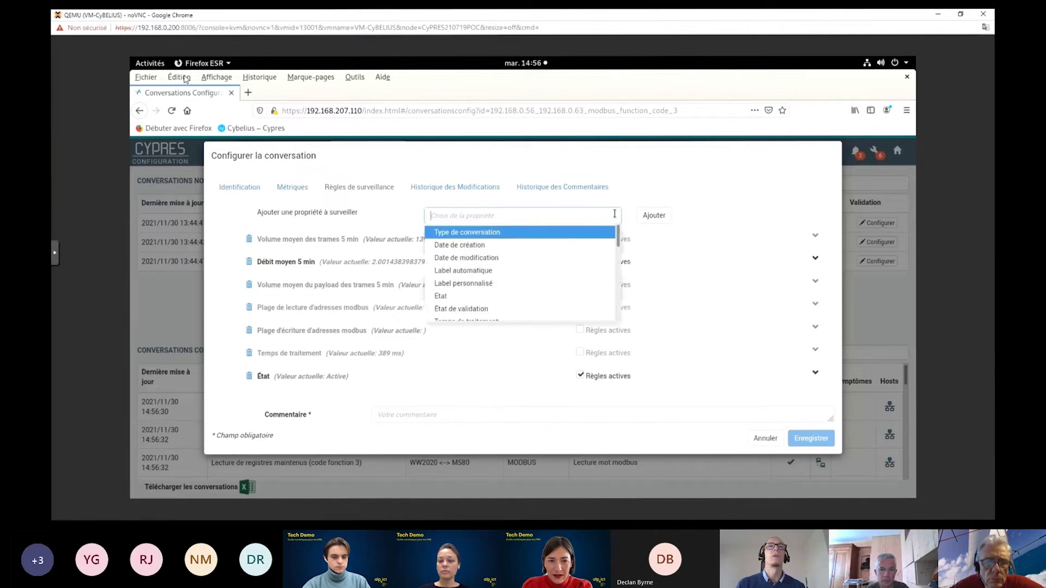
scroll(557, 266, "down", 3)
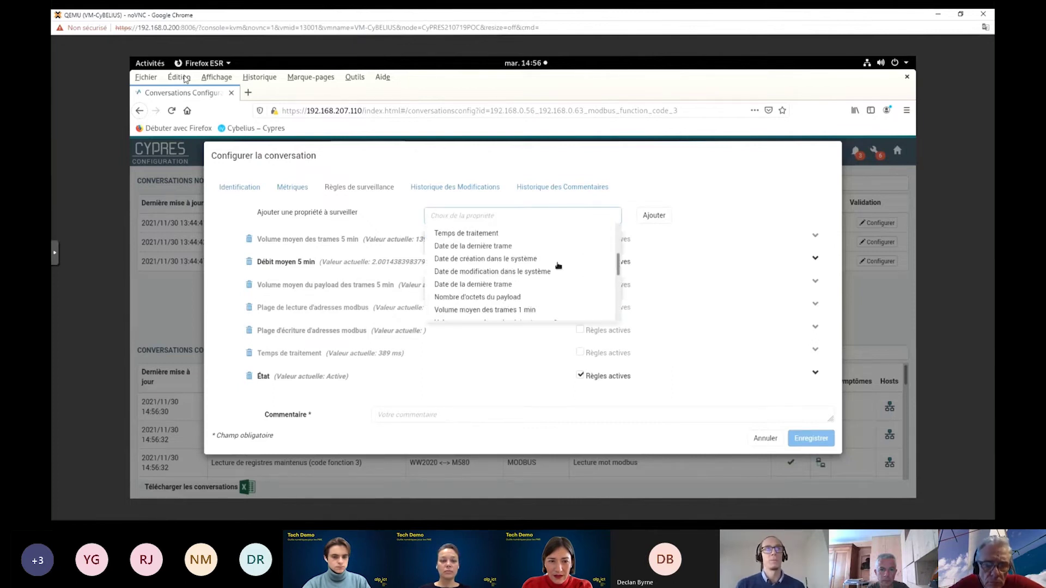
scroll(558, 265, "down", 3)
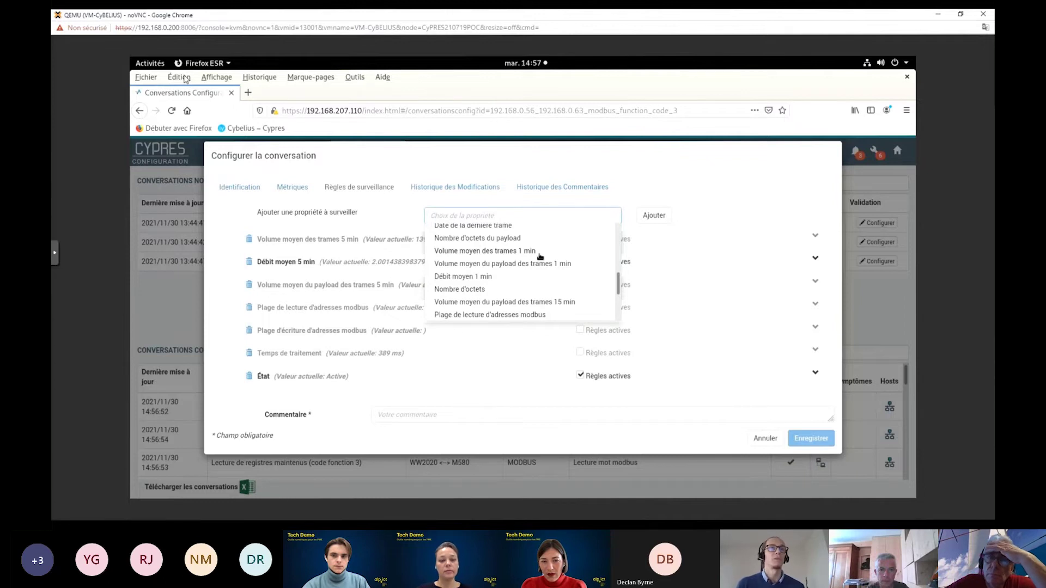
left_click(496, 278)
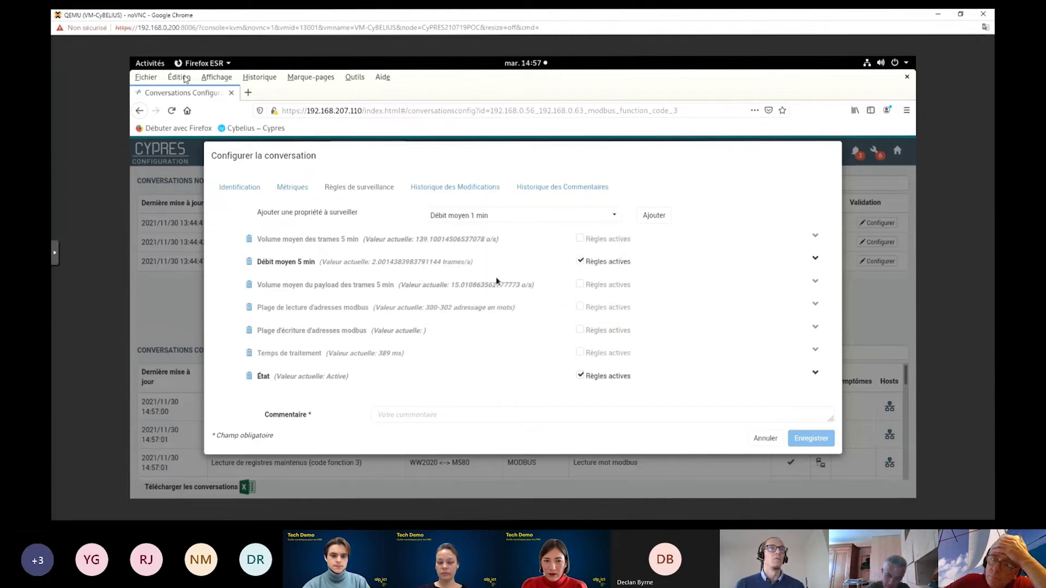
left_click(654, 216)
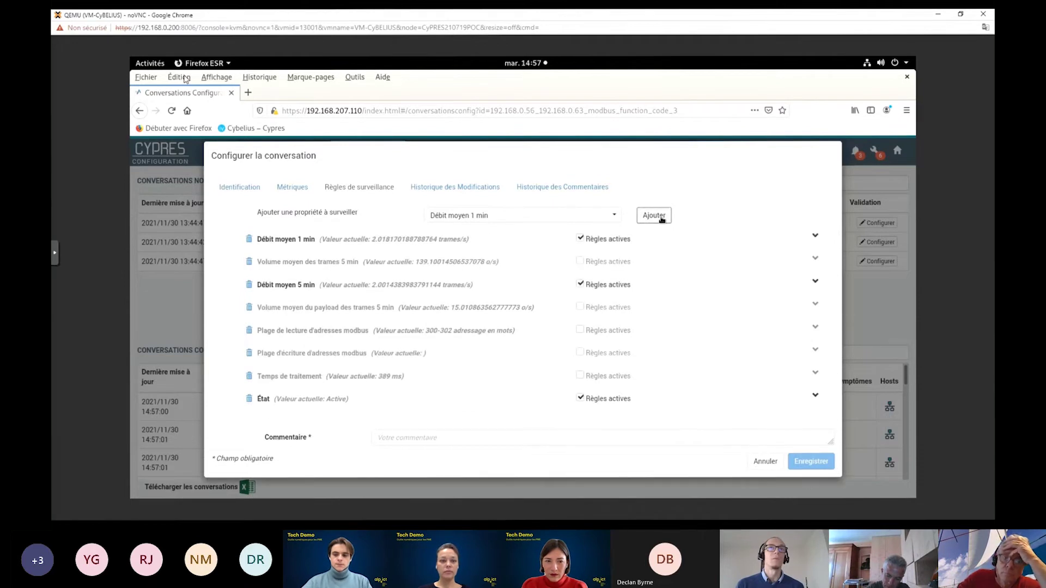
Set the Débit moyen 1 min rule's condition to "supérieur à" 1.5 trames/s
left_click(816, 237)
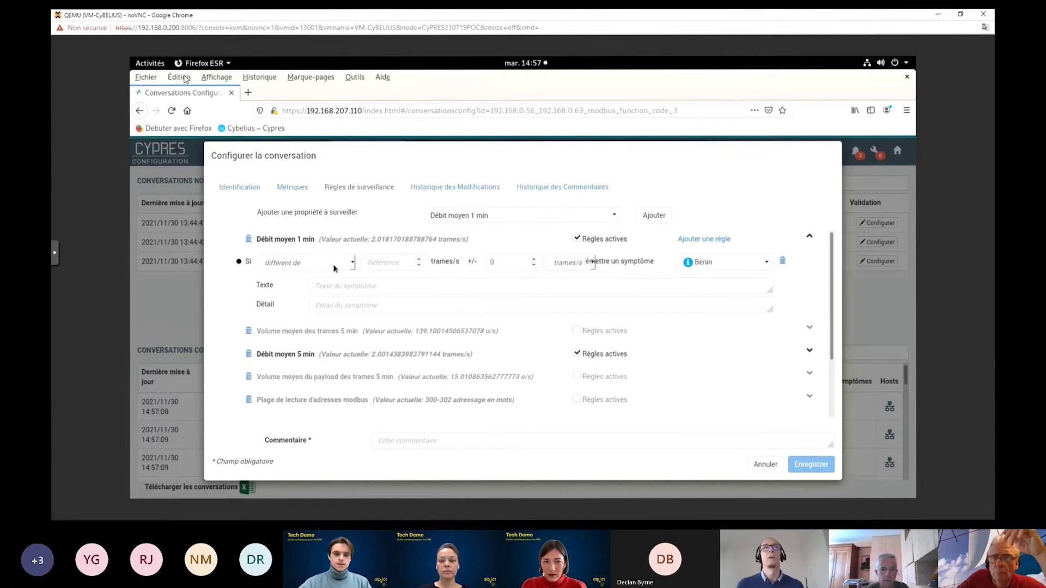
left_click(353, 264)
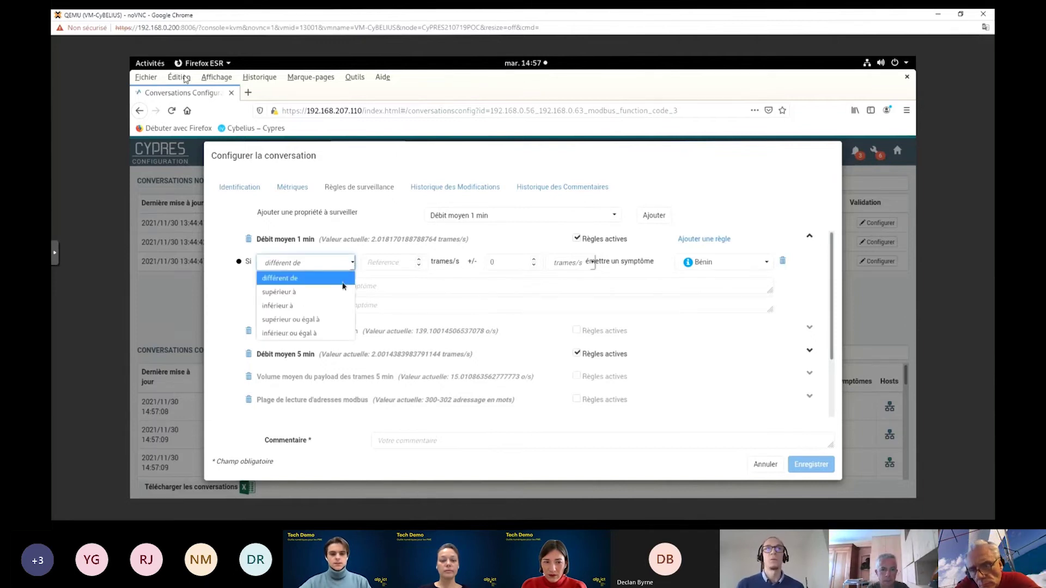
left_click(324, 293)
left_click(398, 261)
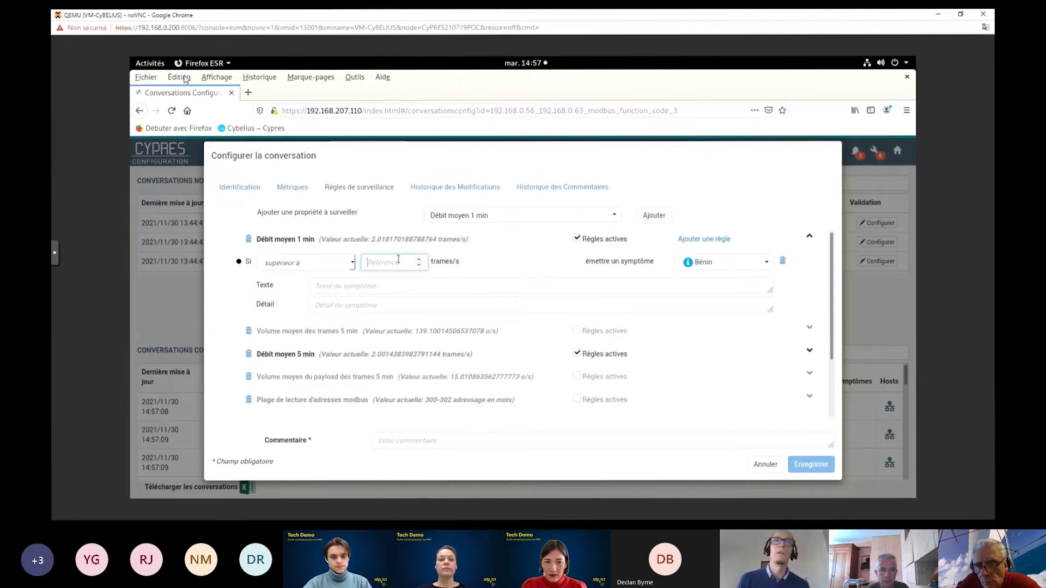
type("1")
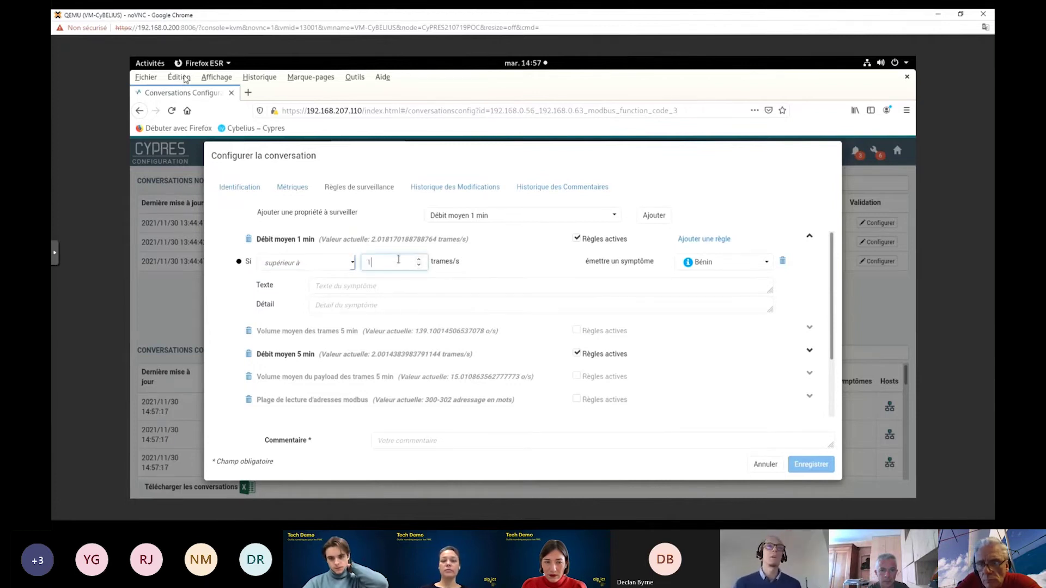
type(".5")
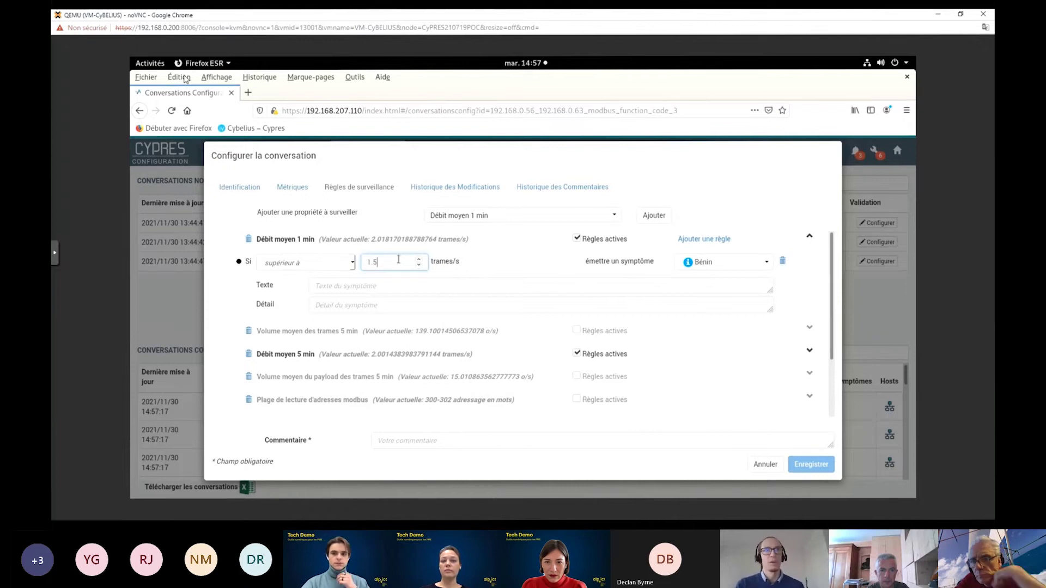
Fill in the symptom text "débit normal dépassé" and the detail "le débit normal est de 1.5 - le débit dépasse ce seuil"
left_click(371, 288)
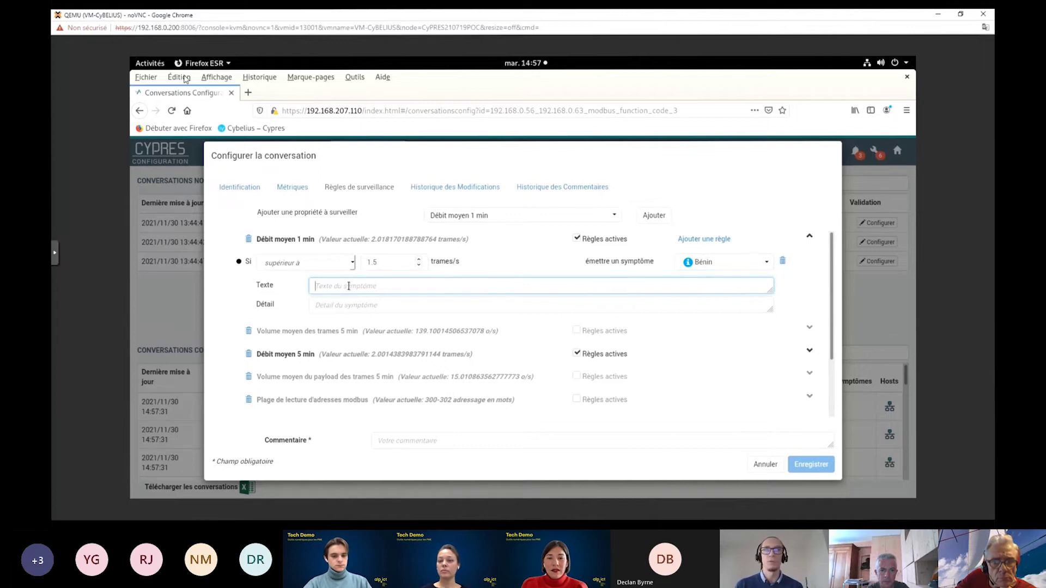
type("debit normal")
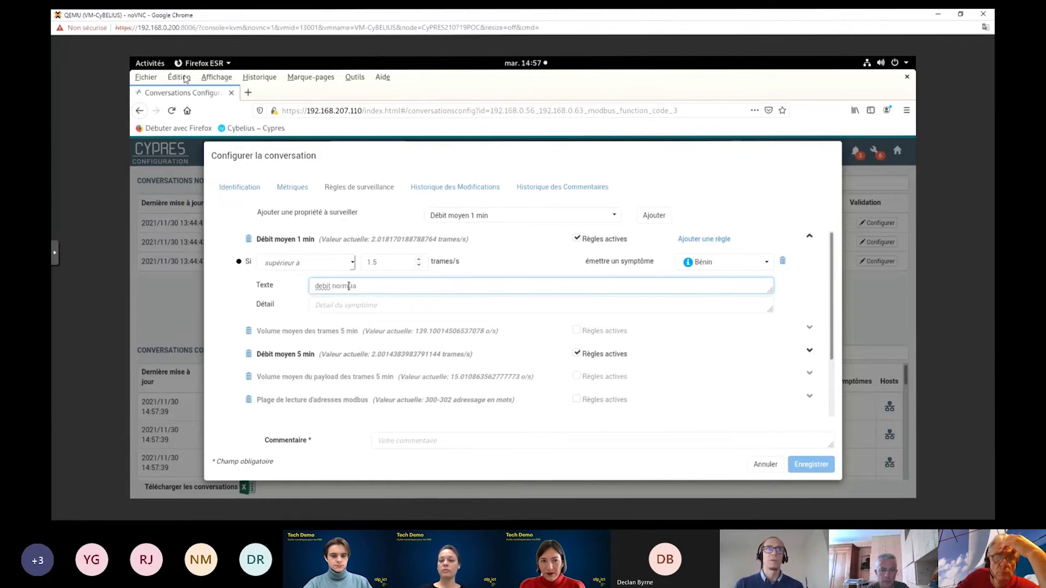
key("BackSpace")
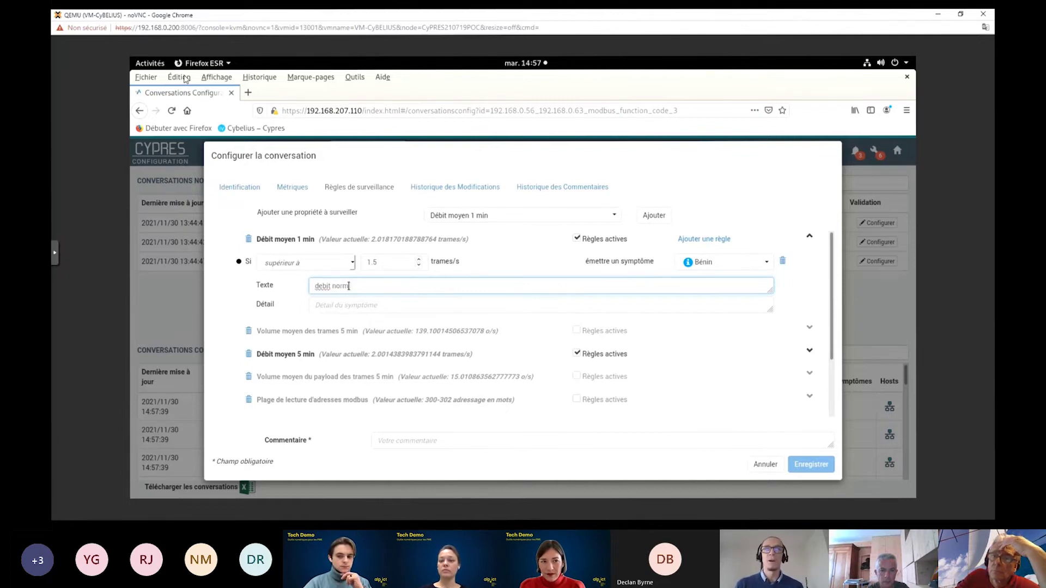
type("al depassé")
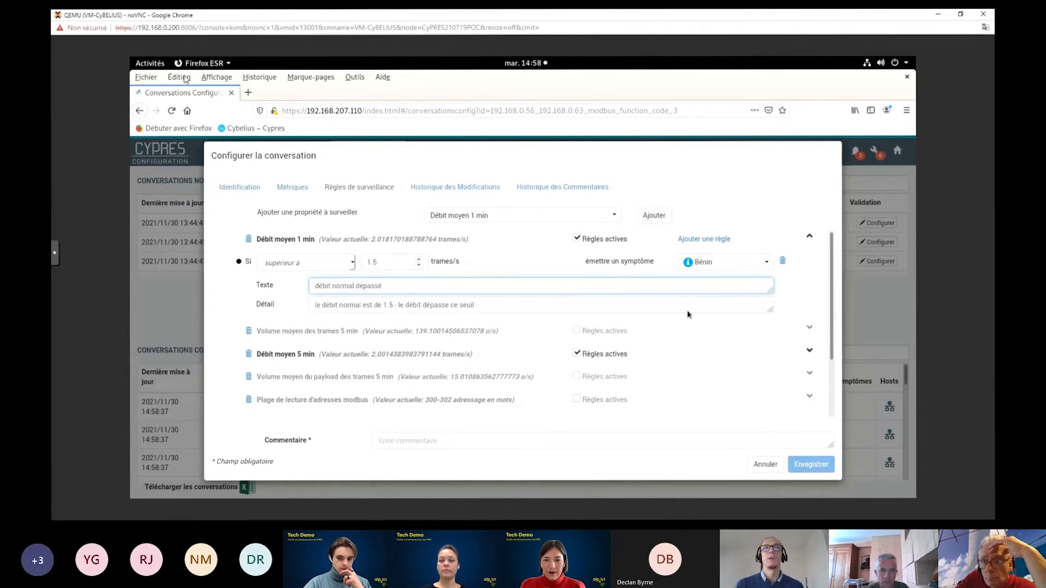
Enter the comment "jfa" and set the Débit moyen 1 min rule's symptom severity to Sérieux
left_click(588, 440)
type("ita")
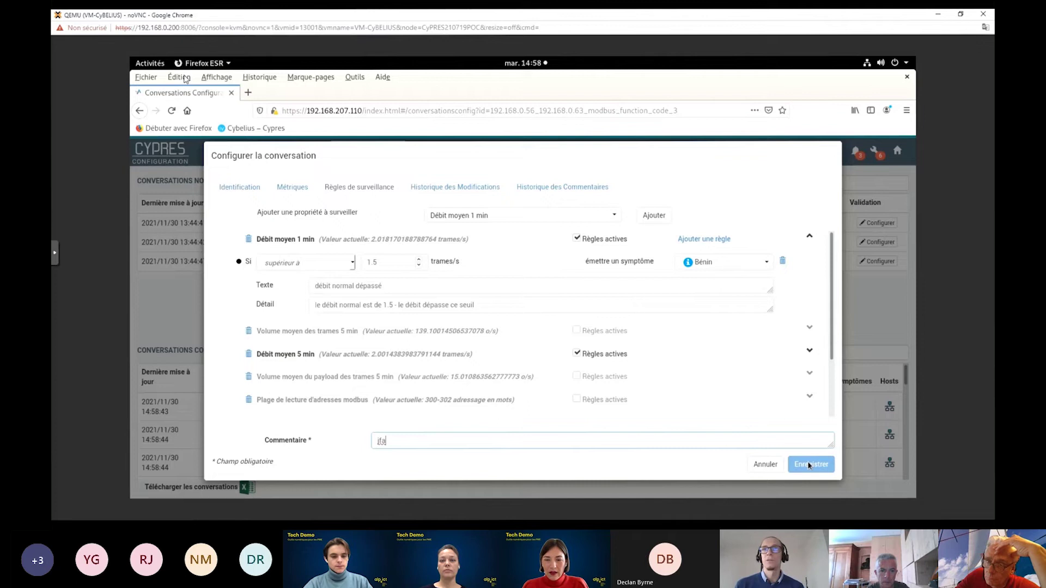
left_click(708, 262)
left_click(745, 263)
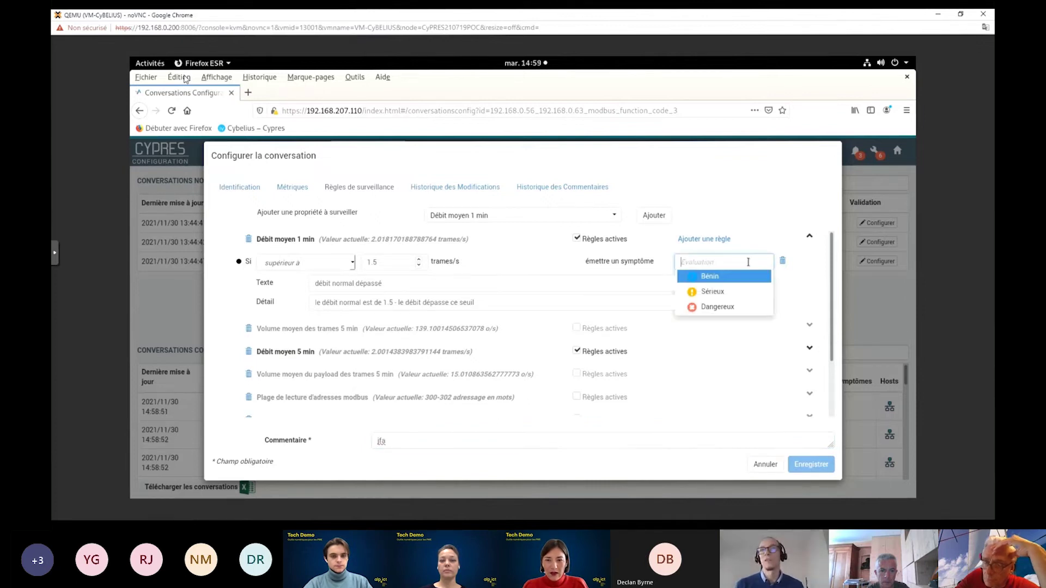
left_click(717, 292)
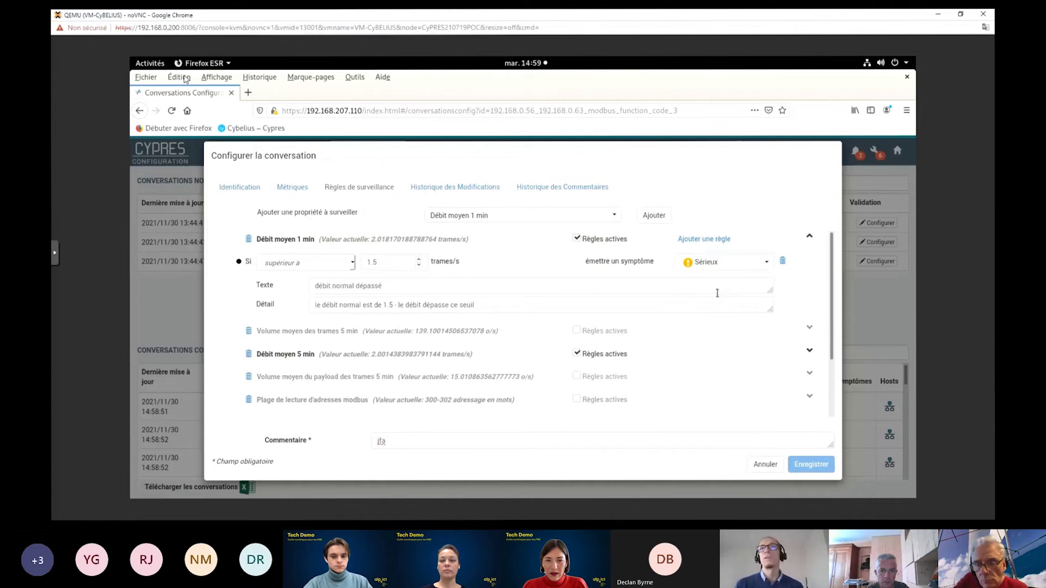
Deactivate the Débit moyen 5 min rules and save the conversation configuration
left_click(579, 354)
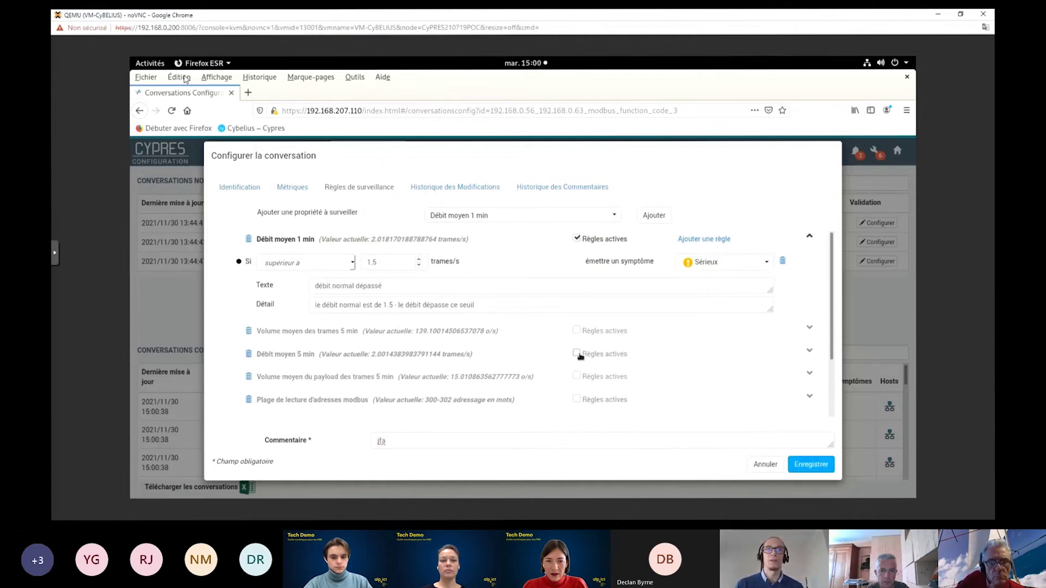
left_click(579, 354)
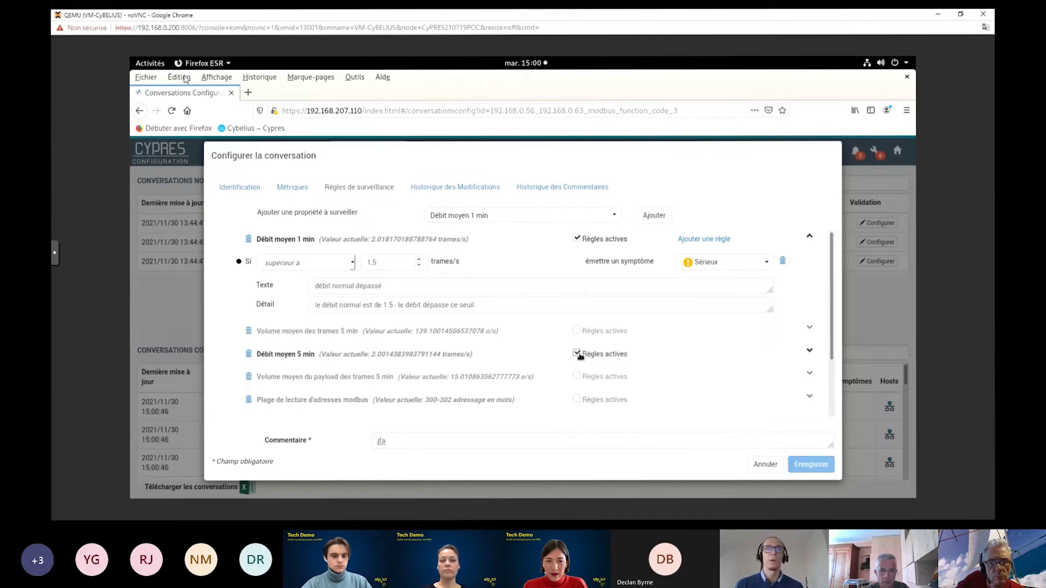
left_click(579, 354)
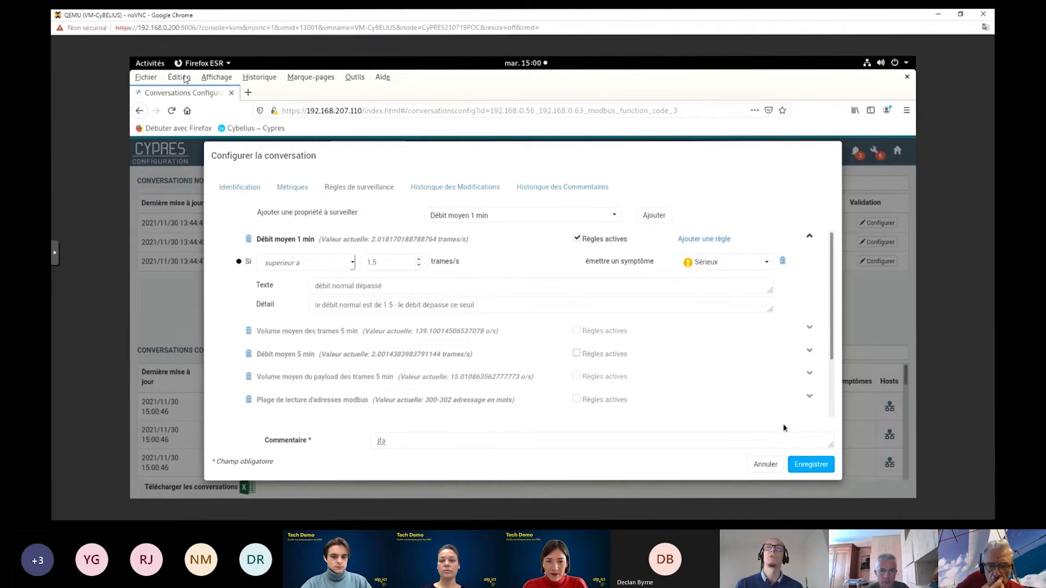
left_click(812, 465)
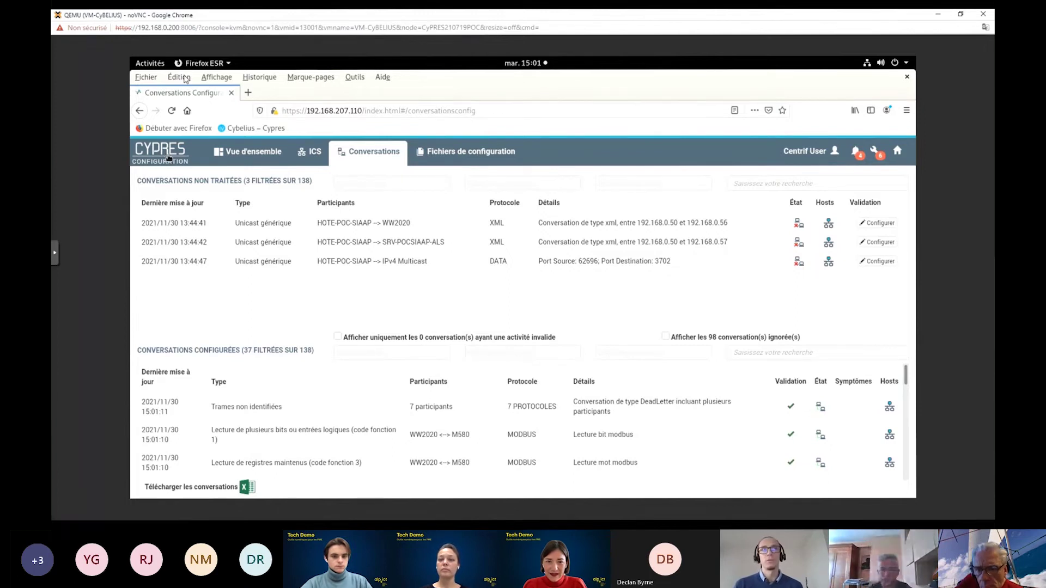
Return to the real-time monitoring, open the Fond de poste symptoms and view the details of the "débit normal dépassé" symptom
left_click(169, 157)
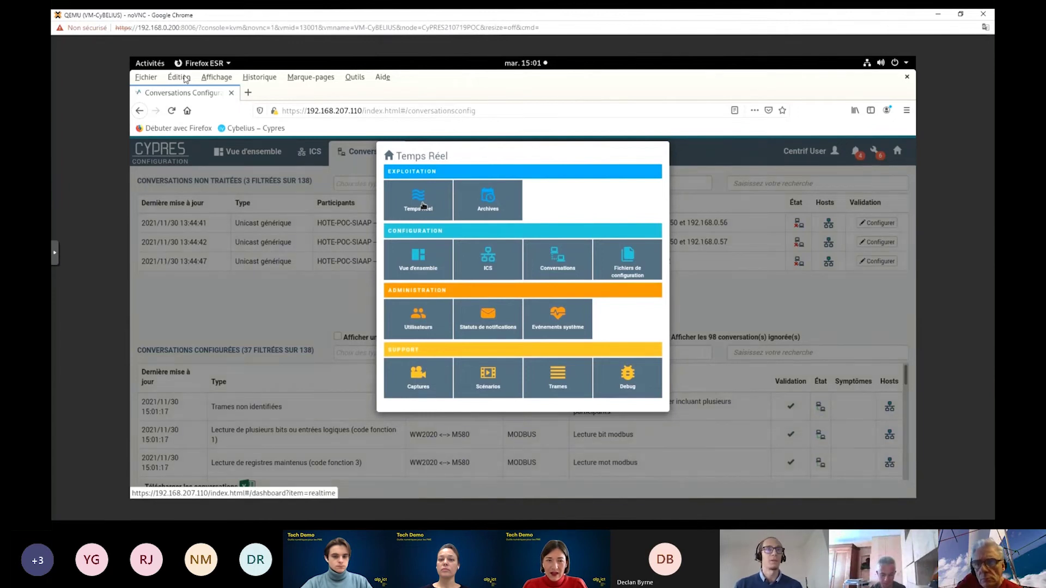
left_click(419, 203)
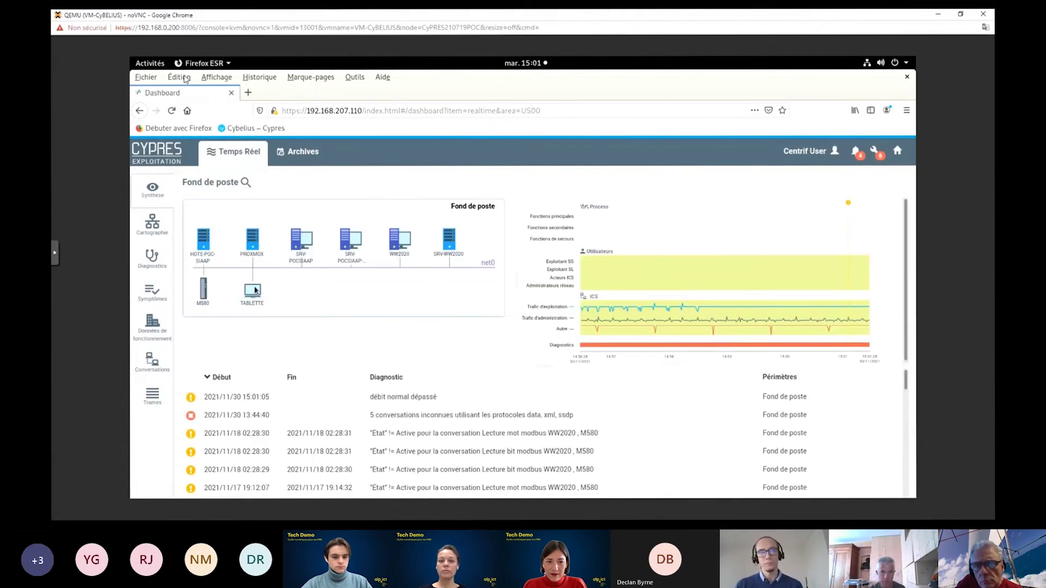
left_click(151, 295)
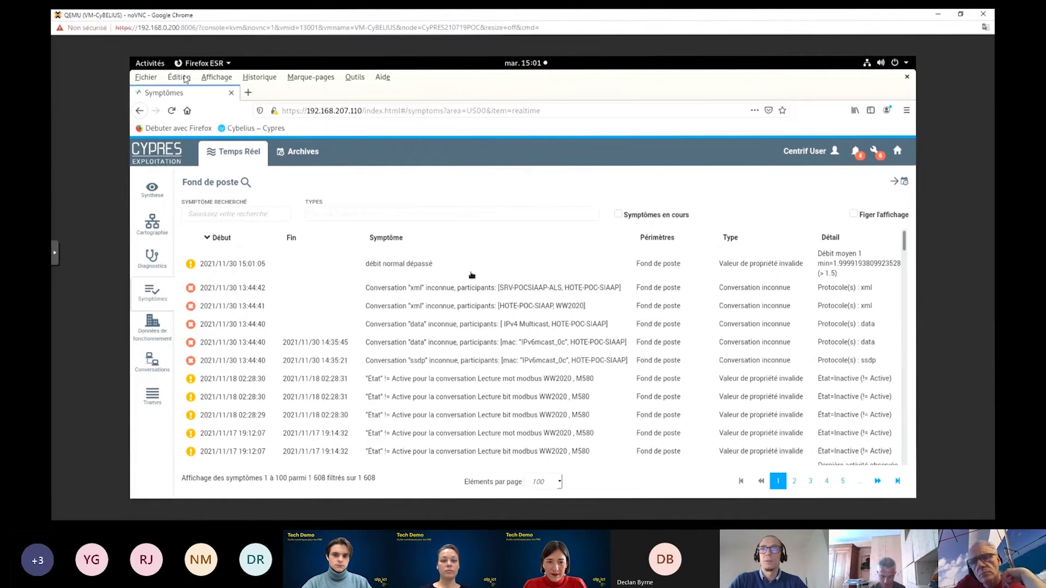
left_click(233, 266)
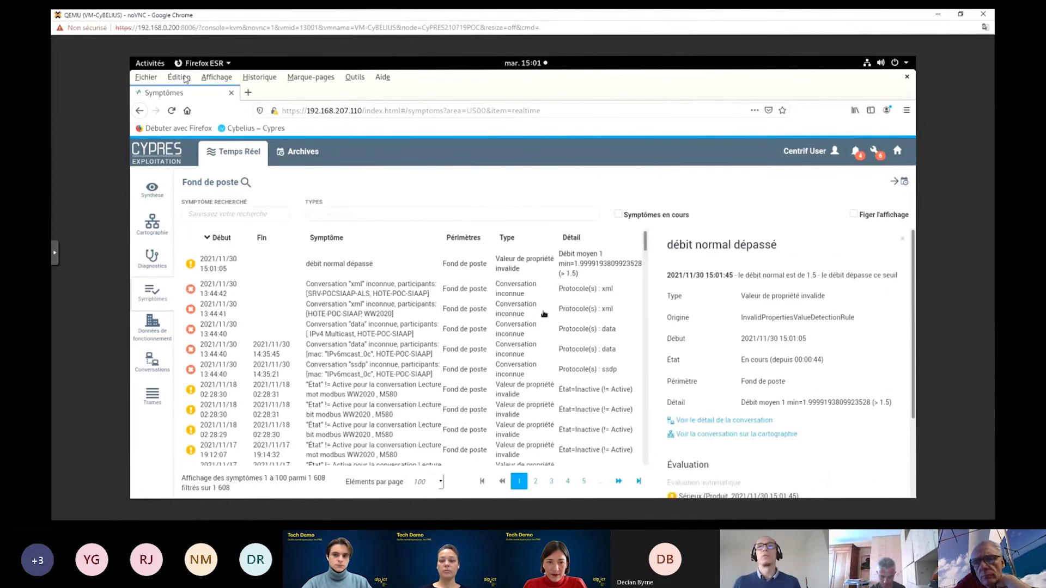
Override the automatic evaluation of the "débit normal dépassé" symptom with Dangereux, adding the comment "jfa"
left_click_drag(915, 293, 907, 383)
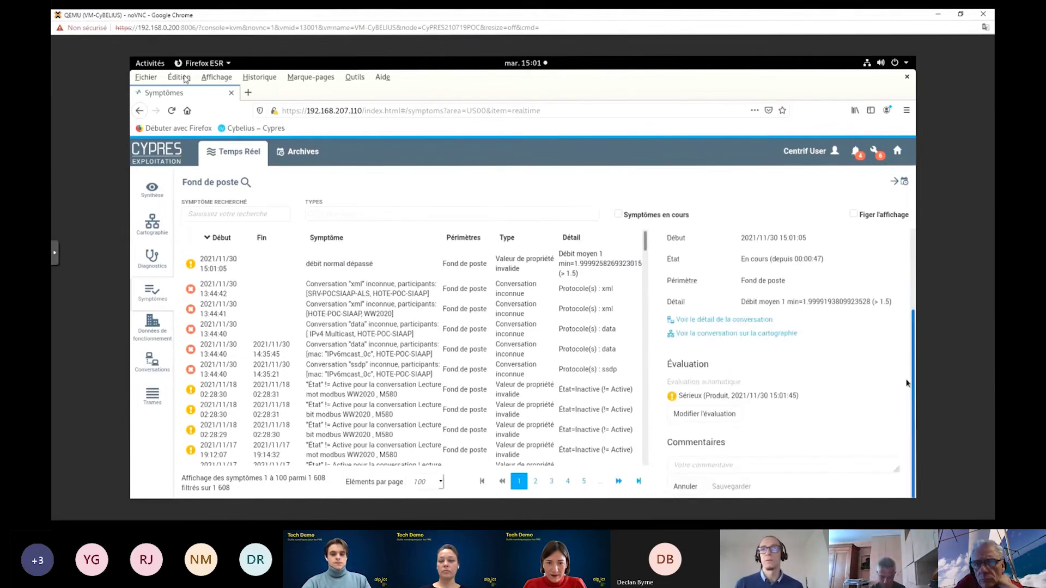
left_click(731, 416)
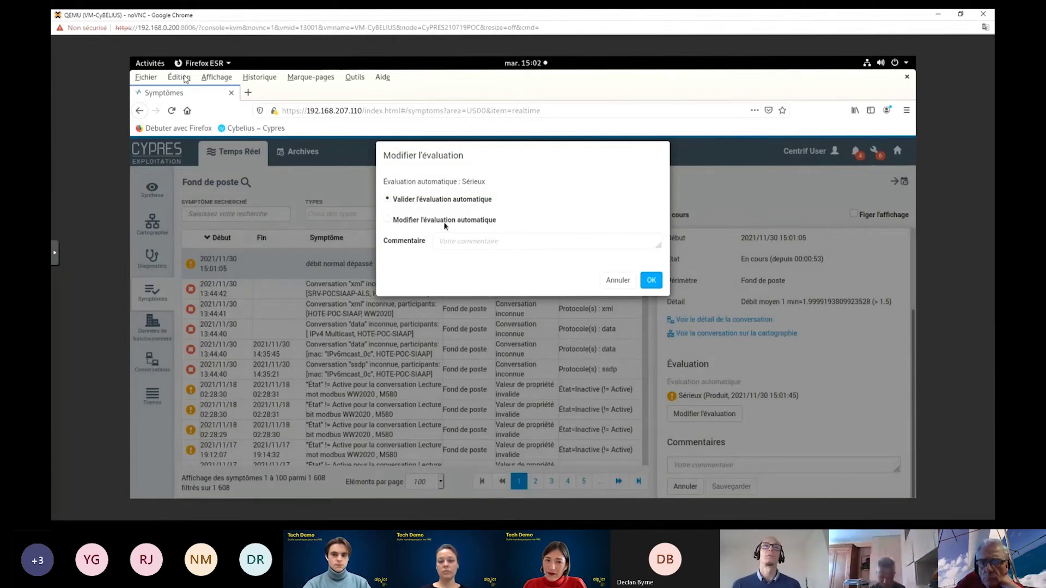
left_click(388, 220)
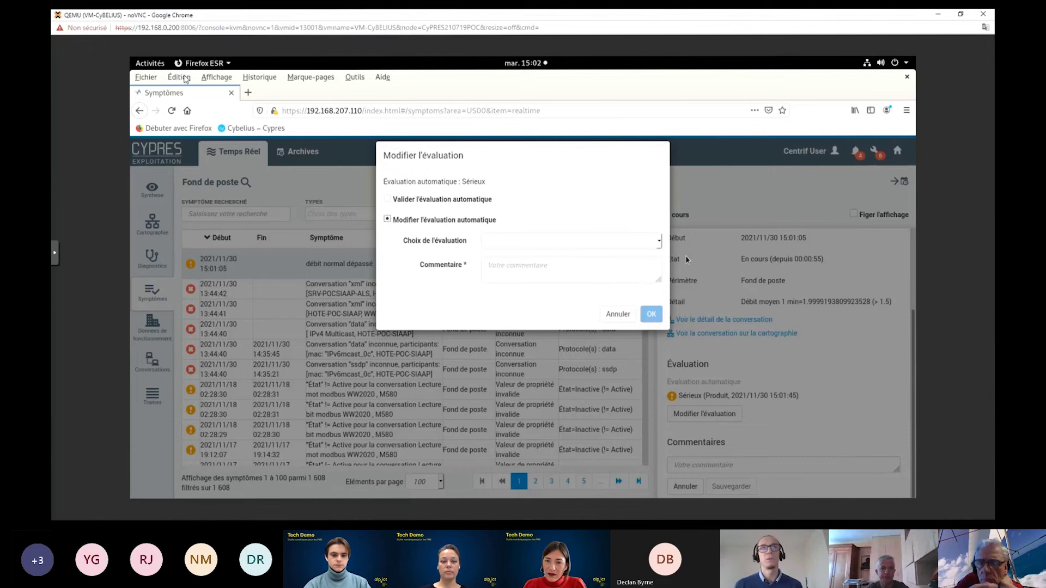
left_click(655, 242)
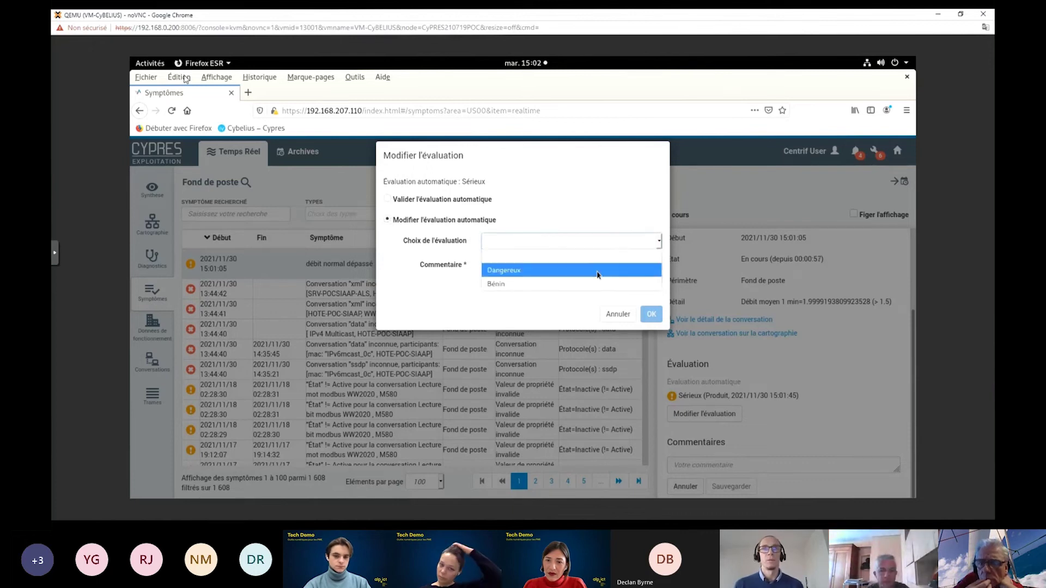
left_click(572, 271)
left_click(571, 274)
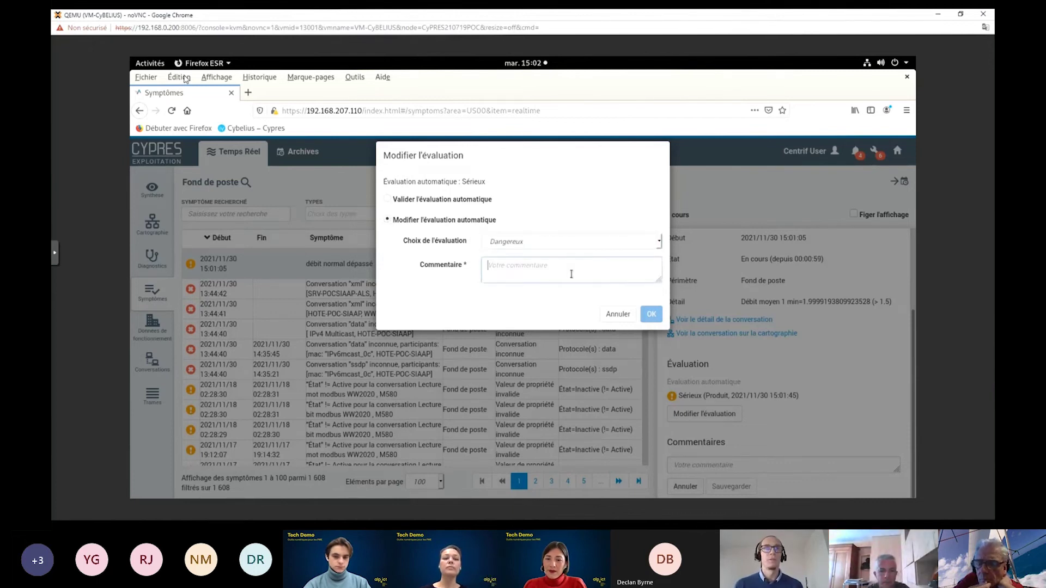
type("jfa")
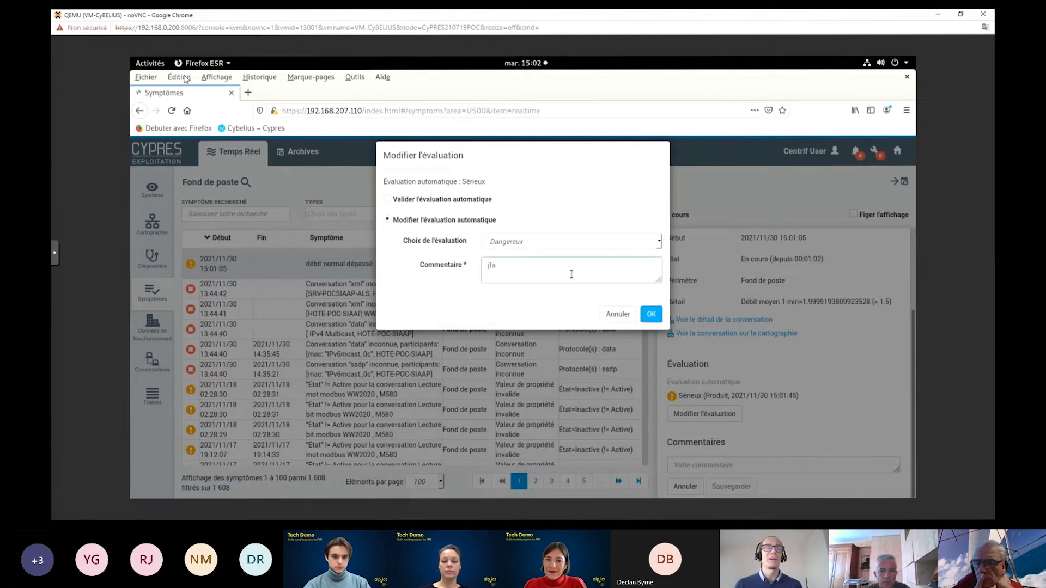
left_click(651, 315)
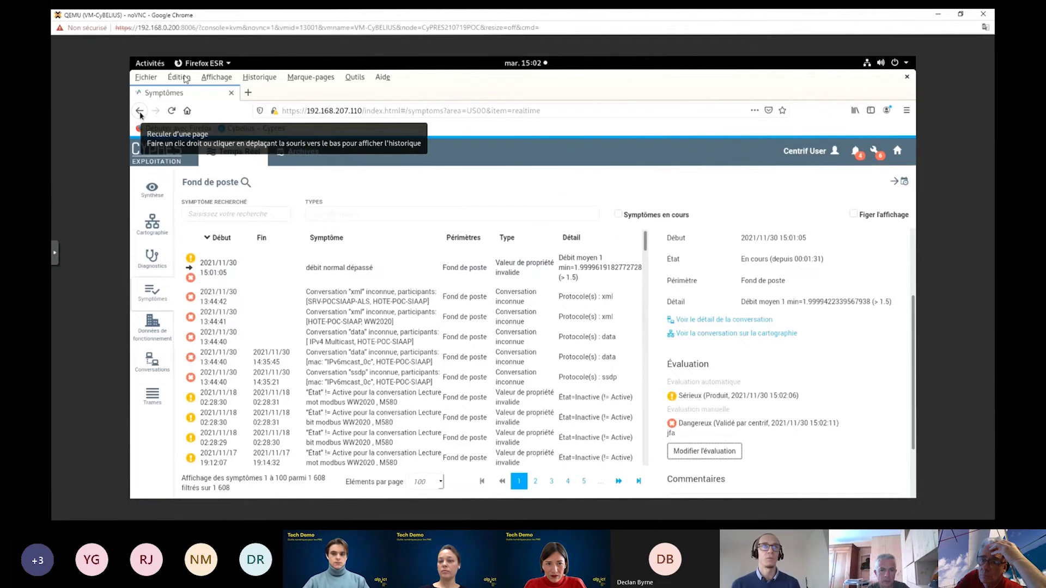
Reopen the Fond de poste symptoms and go from the "débit normal dépassé" symptom to the details of its conversation
left_click(140, 113)
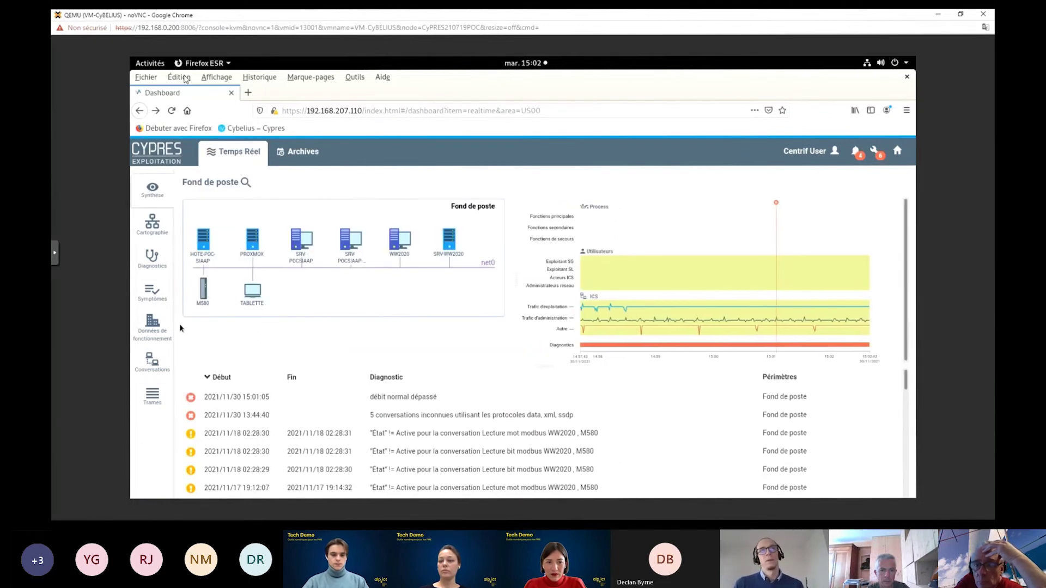
left_click(152, 291)
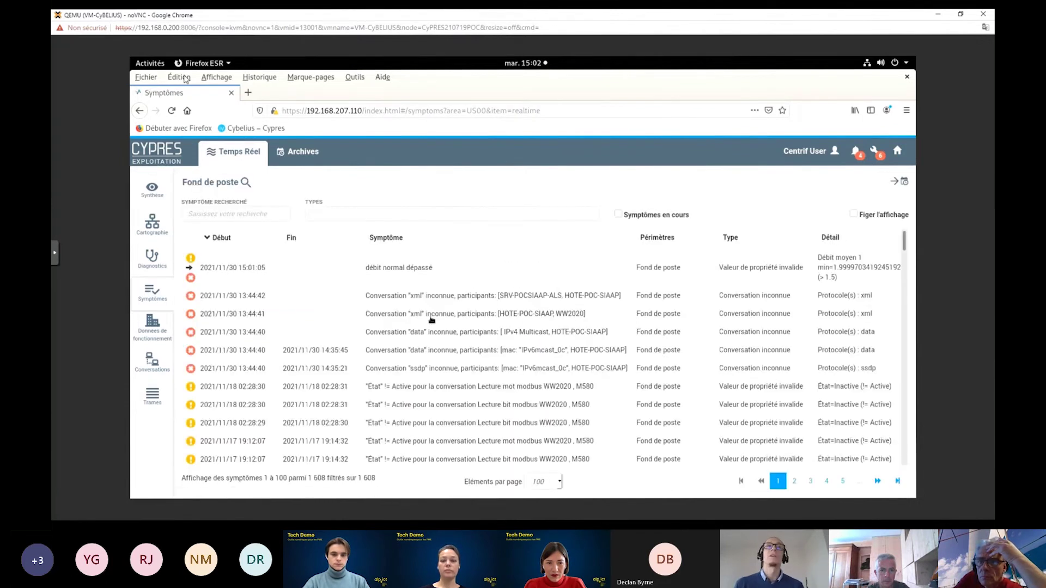
left_click(413, 275)
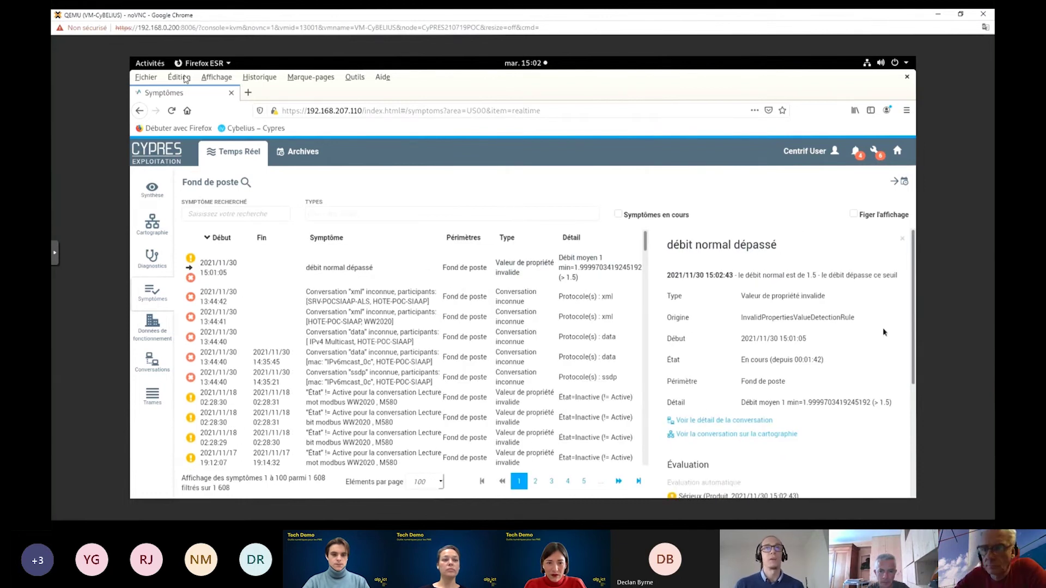
scroll(883, 331, "down", 2)
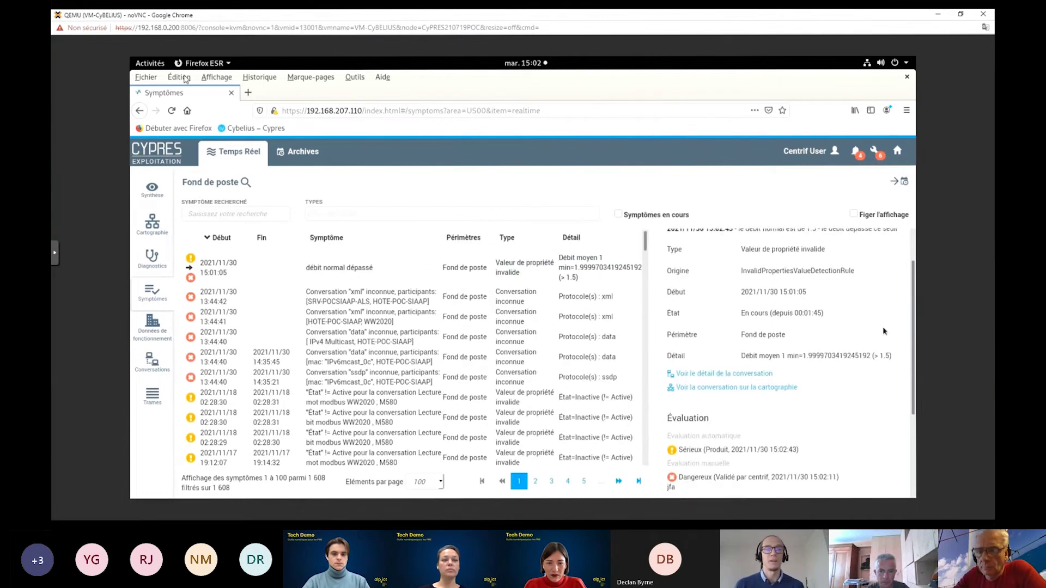
left_click(730, 361)
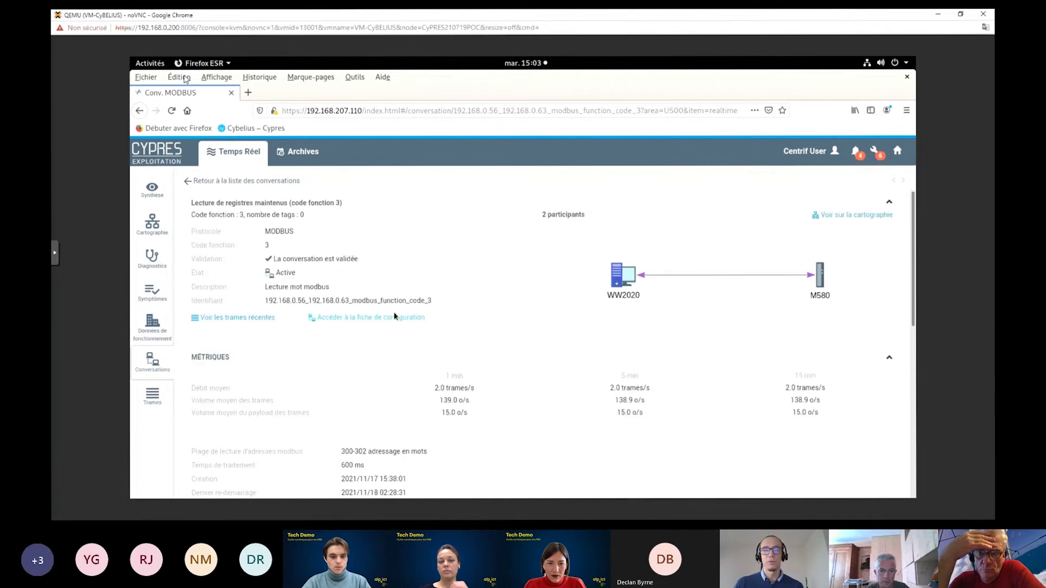
Open the conversation's configuration and set the Débit moyen 1 min surveillance rule's threshold to 2,1 trames/s
left_click(368, 320)
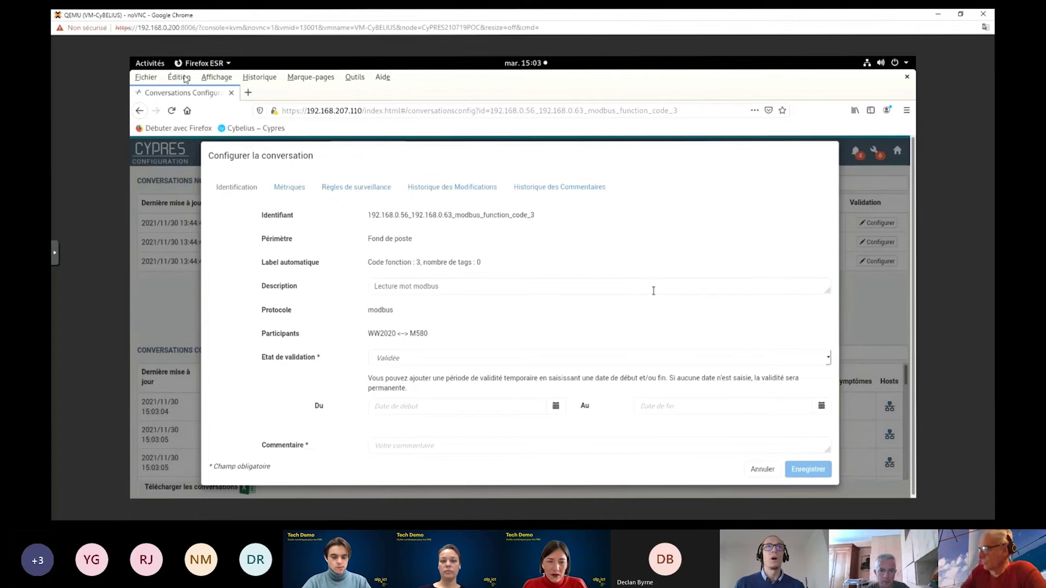
left_click(364, 190)
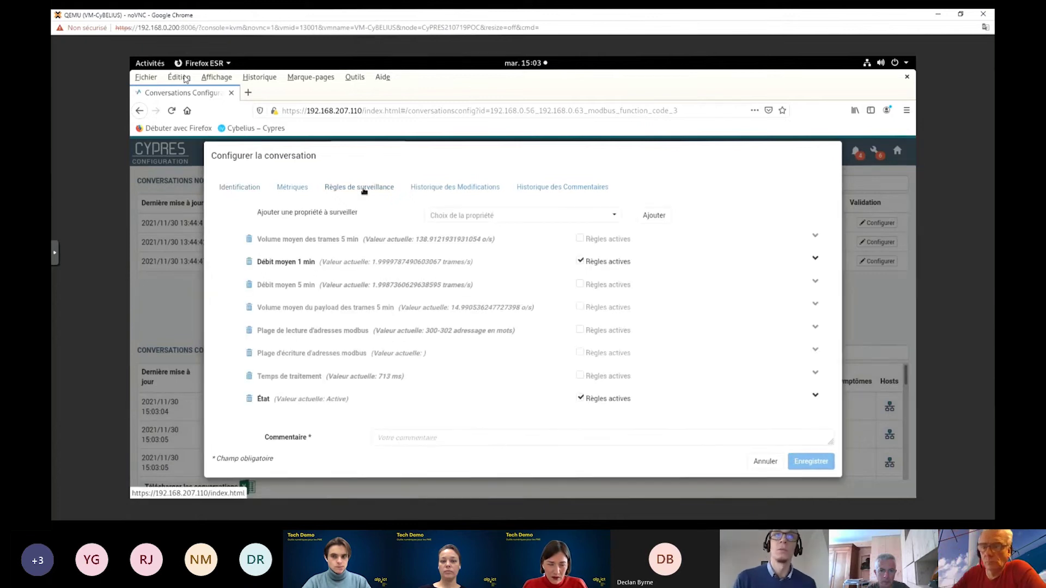
left_click(815, 260)
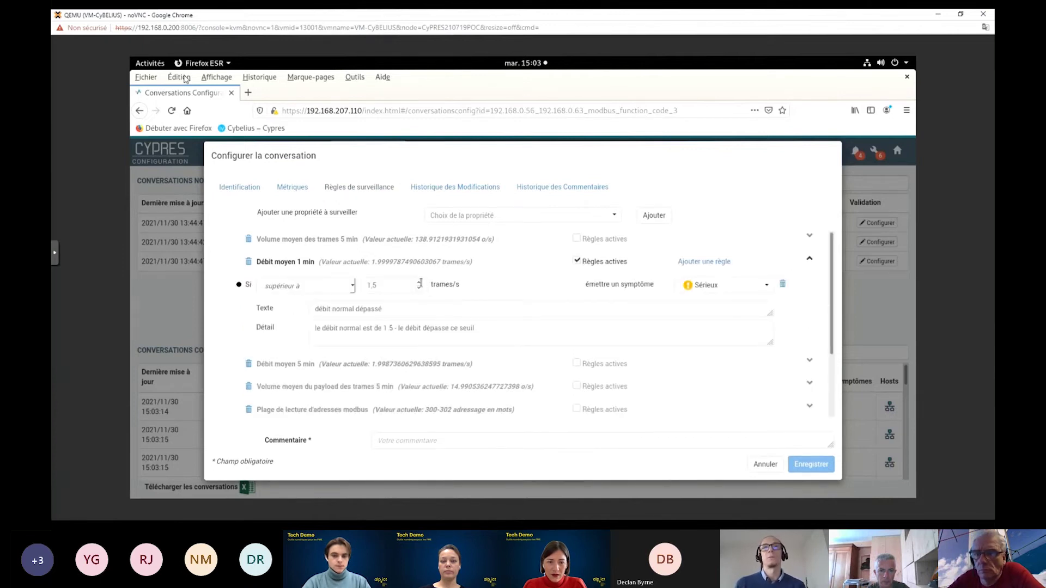
left_click(387, 284)
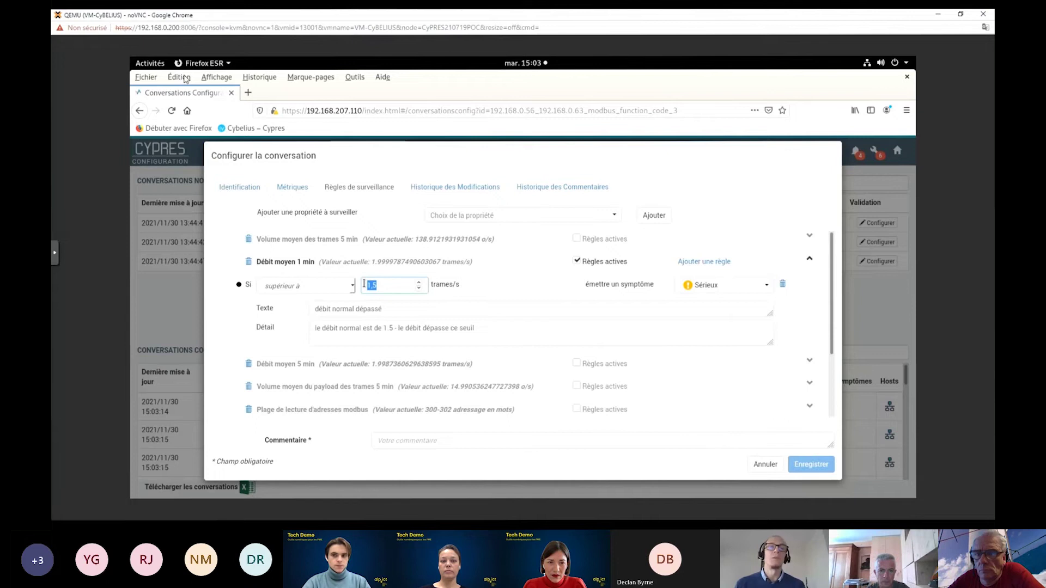
type("1.4")
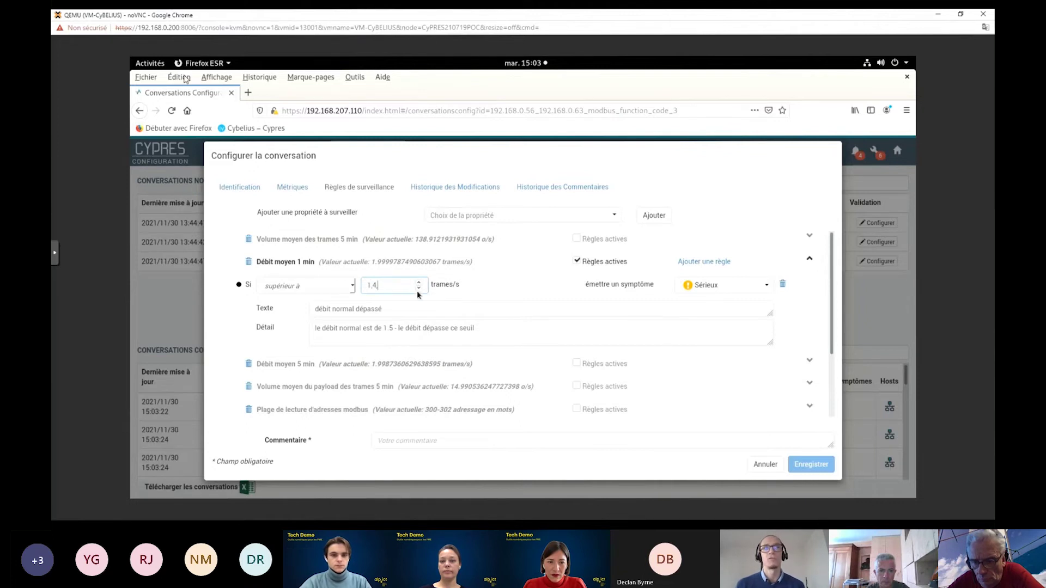
left_click_drag(389, 287, 363, 285)
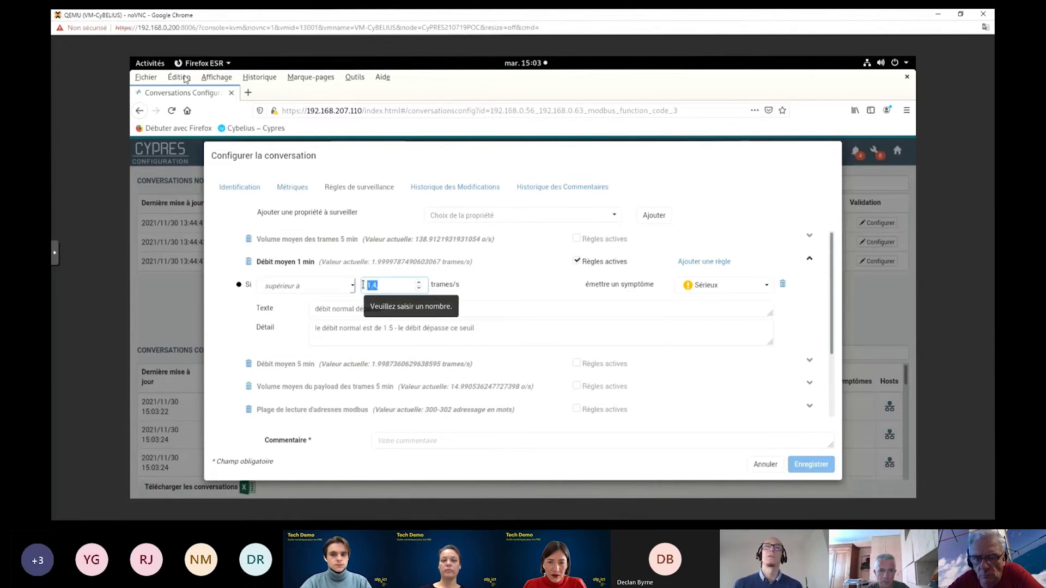
type("2,1")
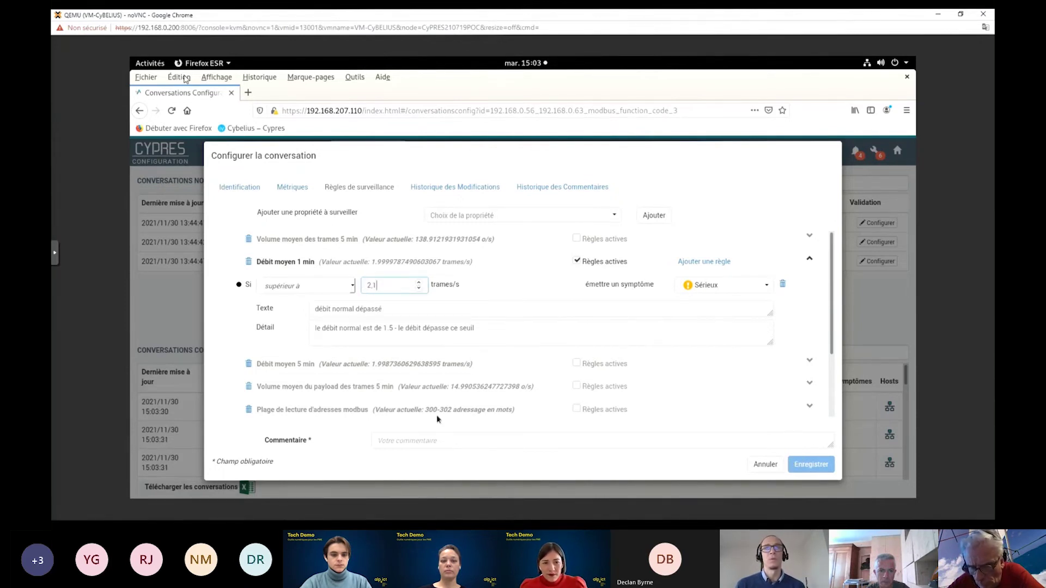
Add the comment "jfa" and save the conversation configuration
left_click(424, 439)
type("jfa")
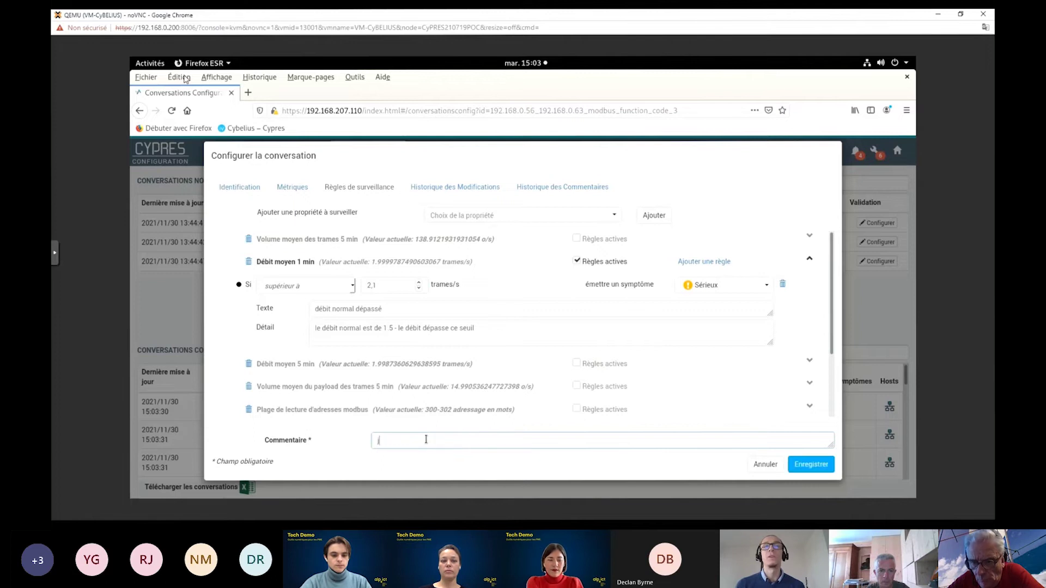
left_click(820, 467)
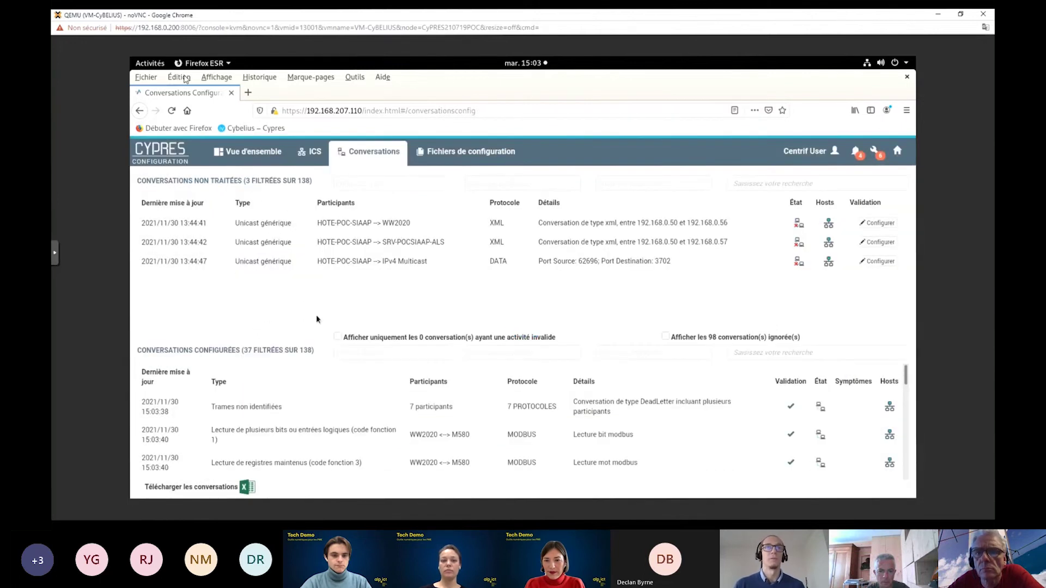
Return to the real-time monitoring and limit the Fond de poste symptoms list to the ongoing symptoms
left_click(166, 155)
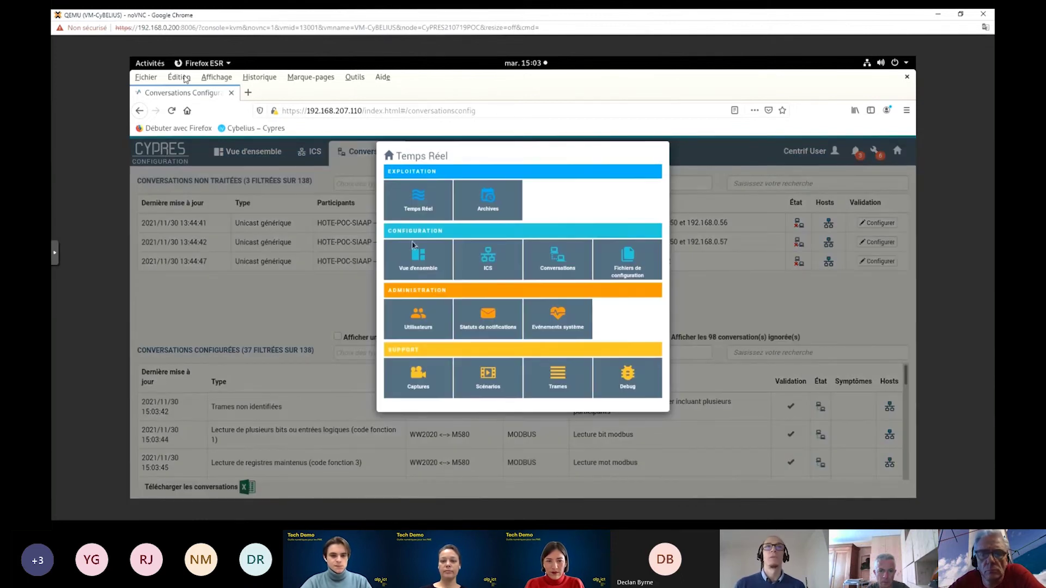
left_click(418, 202)
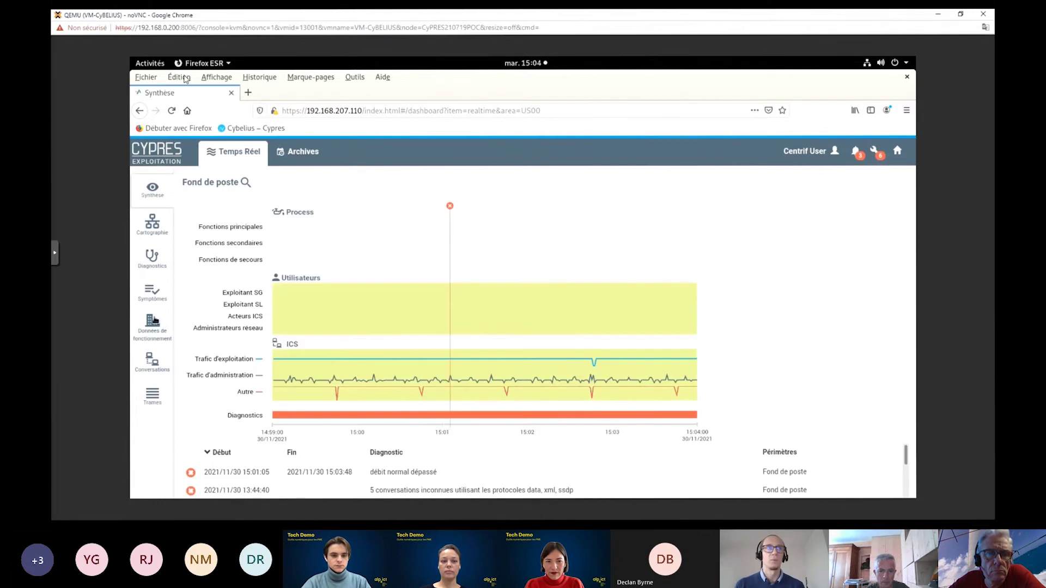
left_click(155, 297)
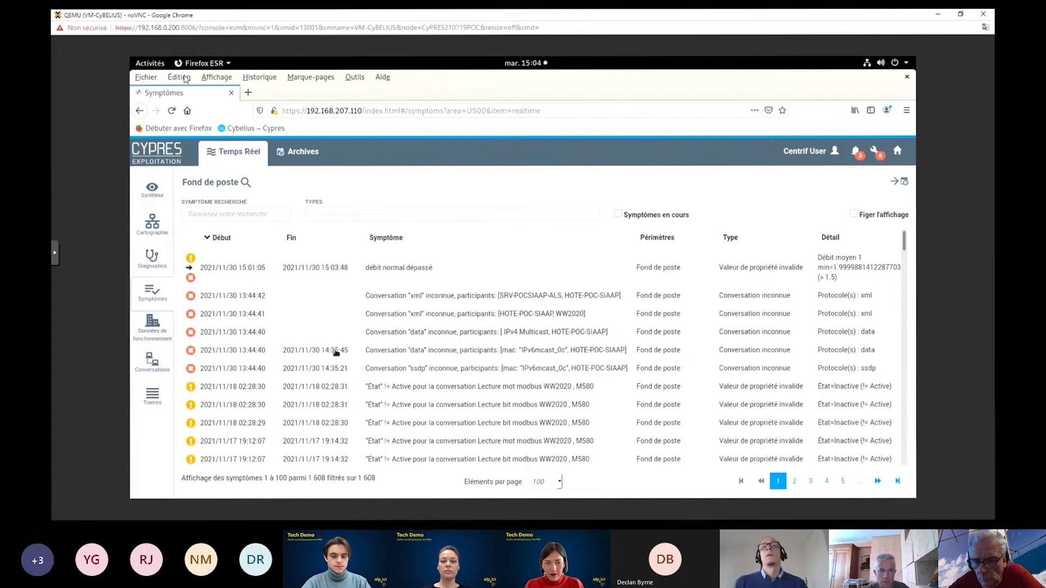
left_click(619, 214)
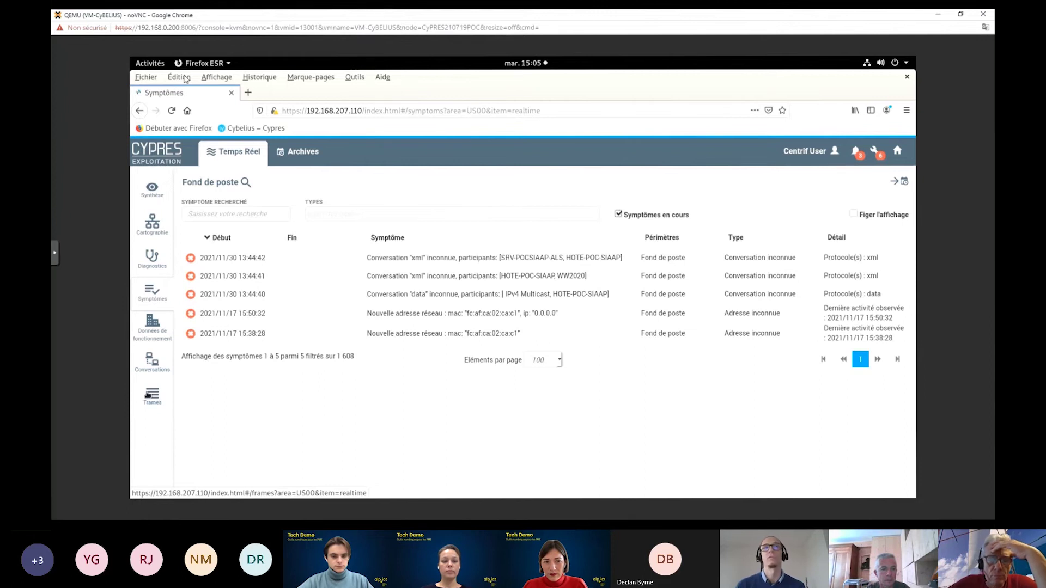
Limit the Fond de poste diagnostics list to ongoing diagnostics, and return to the synthesis view by way of the cartography
left_click(153, 259)
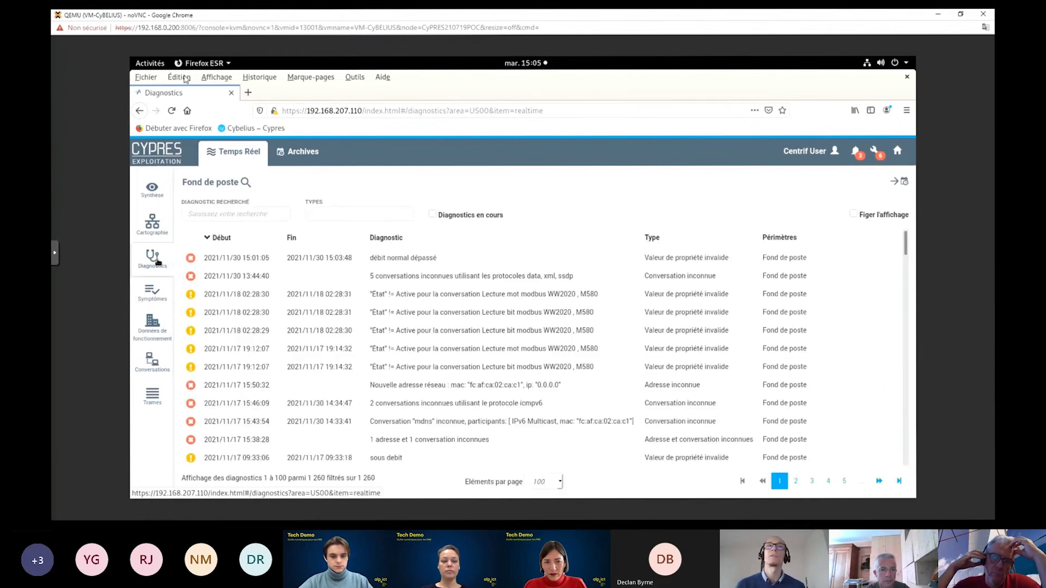
left_click(433, 215)
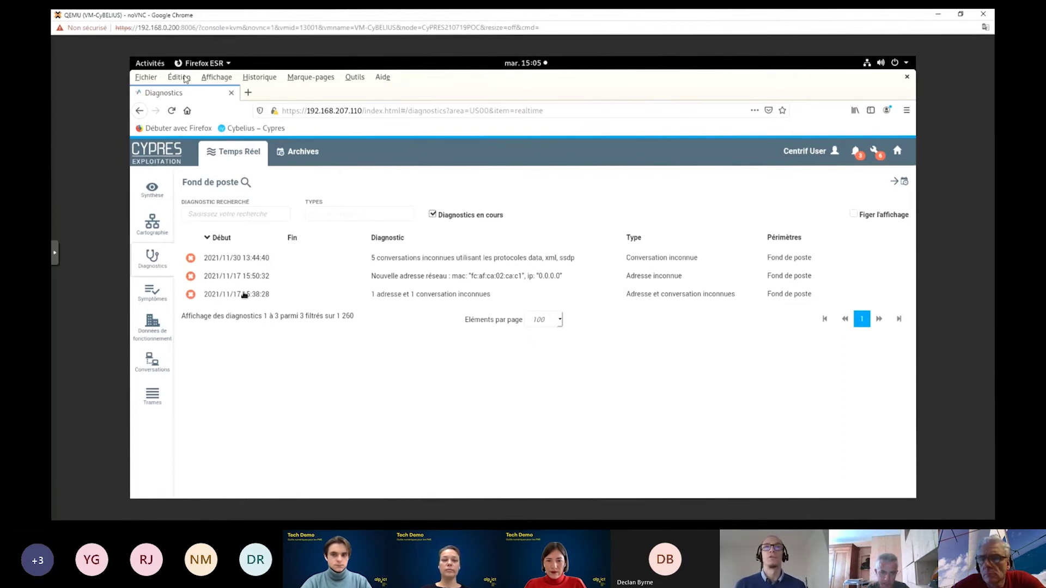
left_click(153, 223)
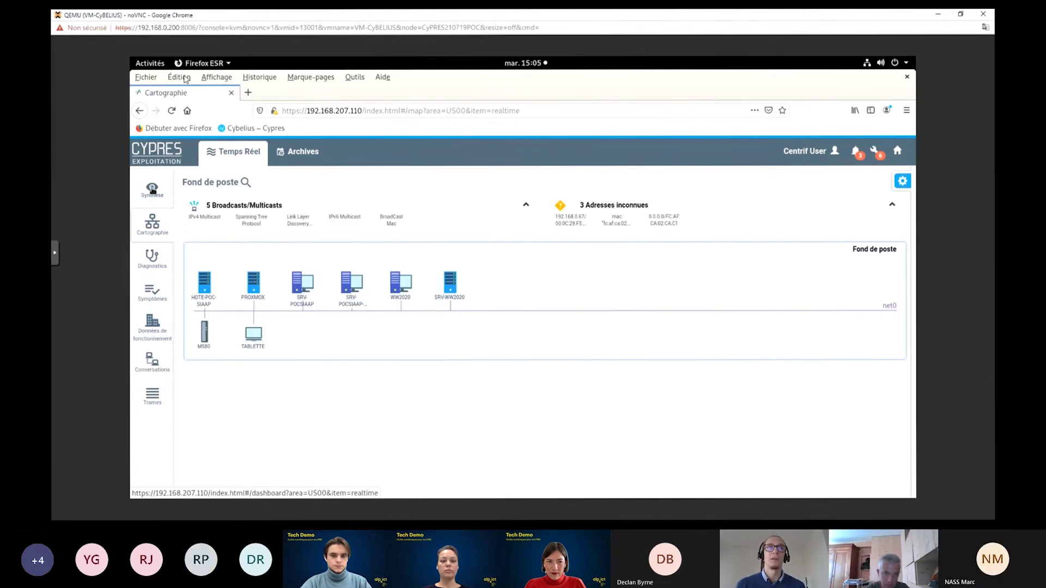
left_click(153, 190)
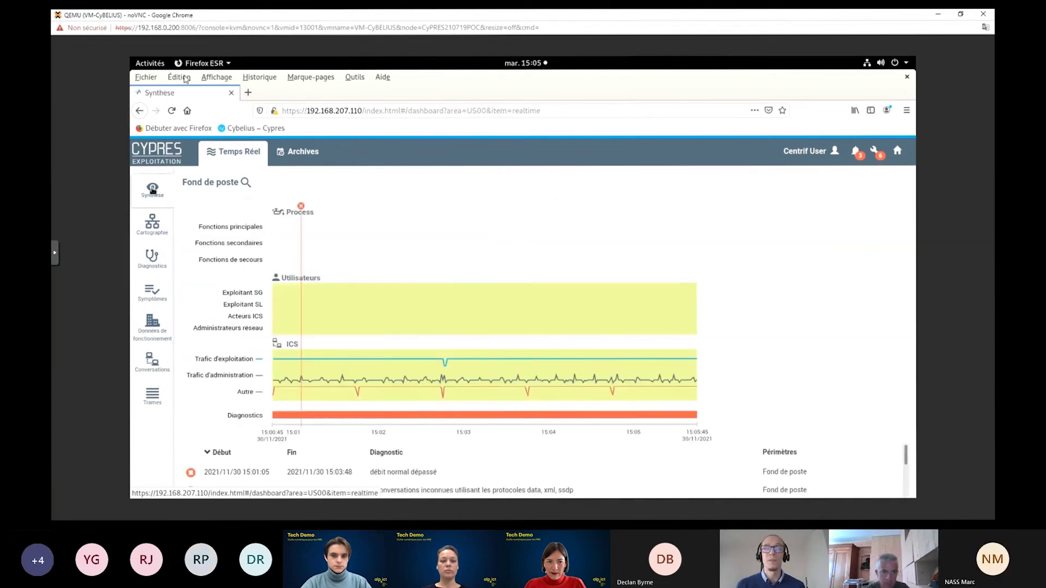
Review the email, SMS and syslog subscription options in the notification preferences and close them
left_click(821, 152)
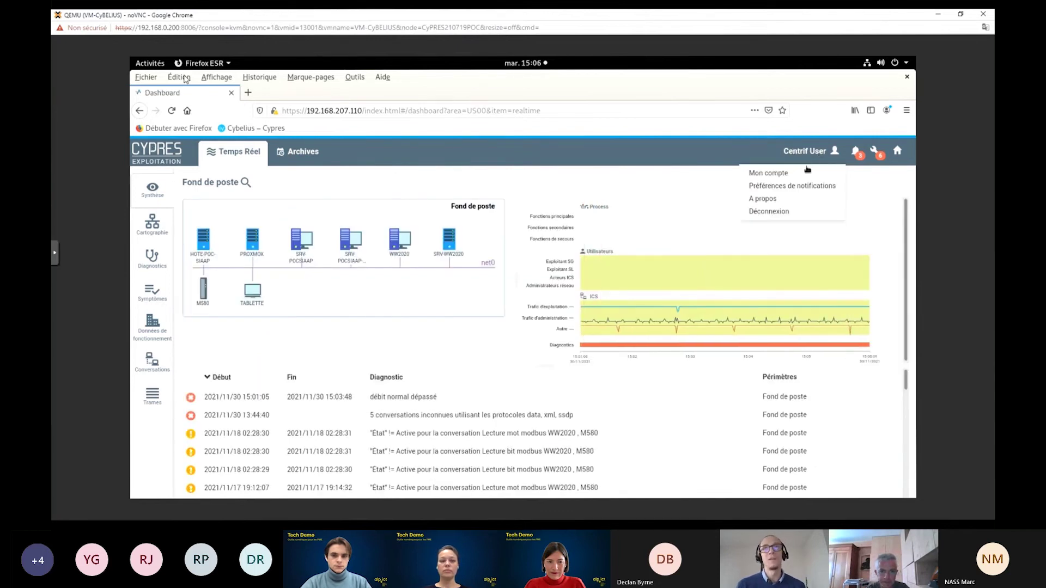
left_click(805, 187)
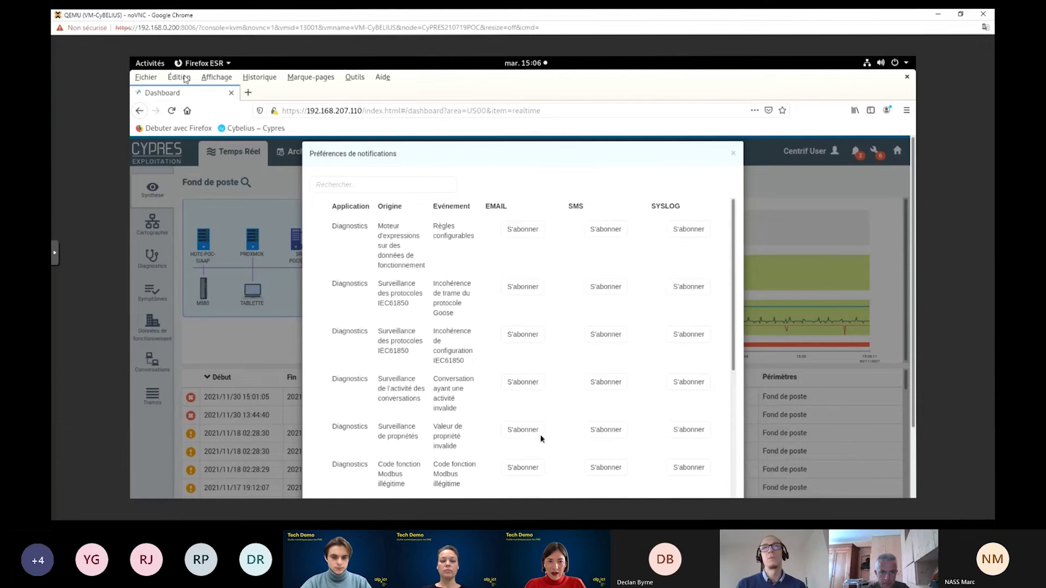
scroll(557, 435, "down", 2)
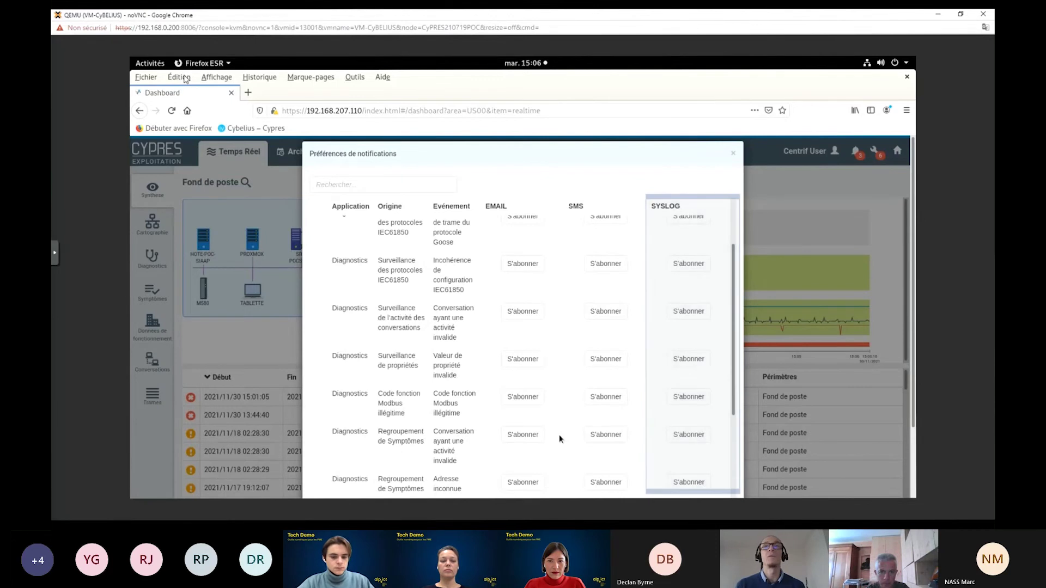
scroll(560, 439, "down", 5)
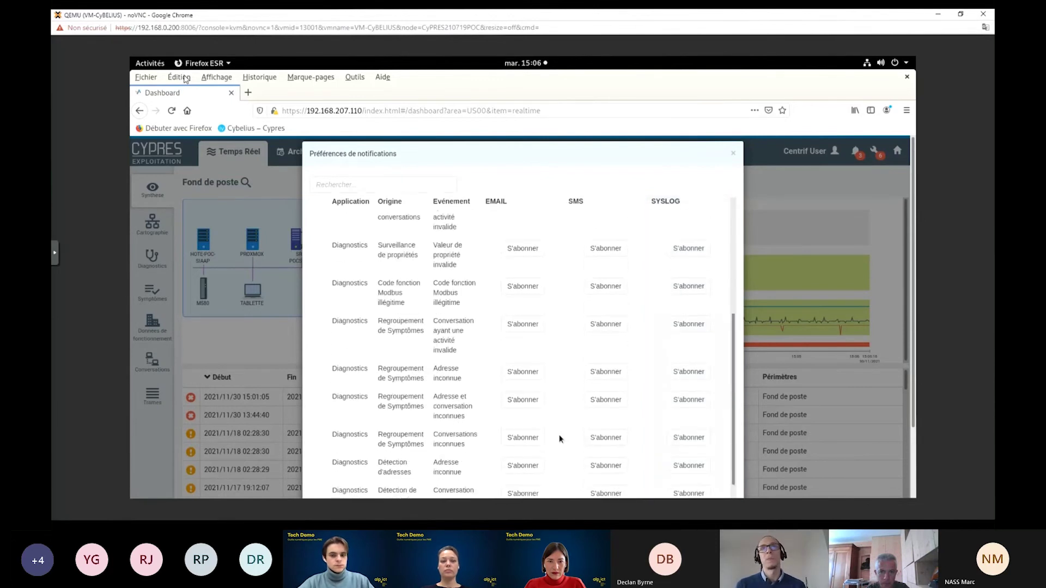
scroll(563, 433, "down", 3)
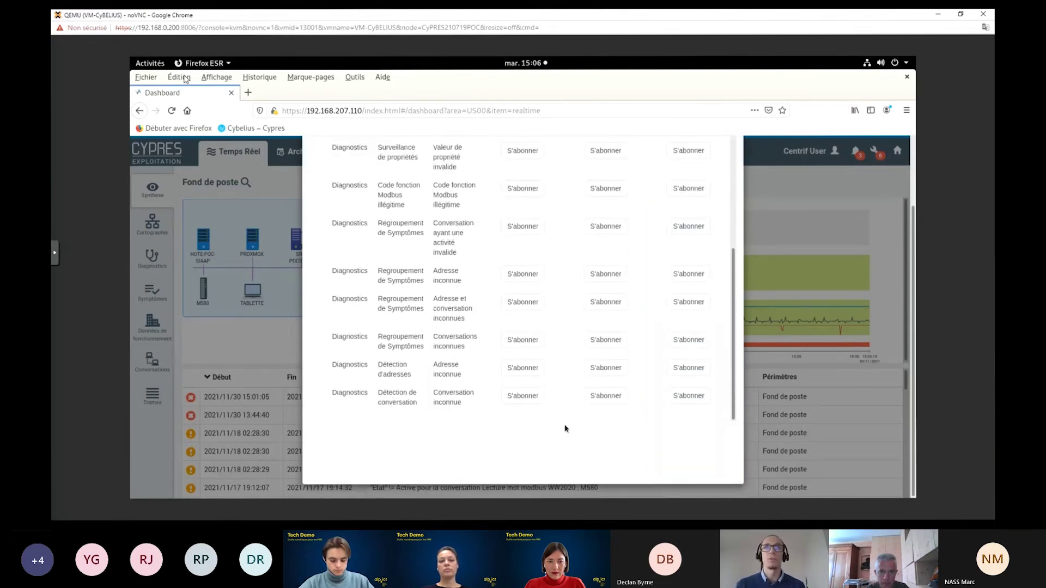
scroll(567, 425, "up", 7)
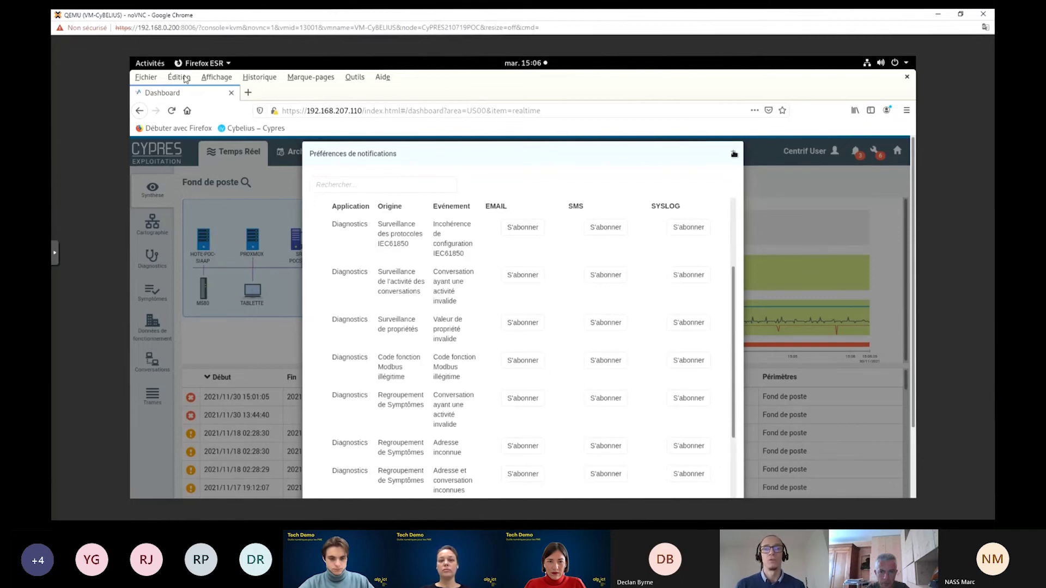
left_click(734, 154)
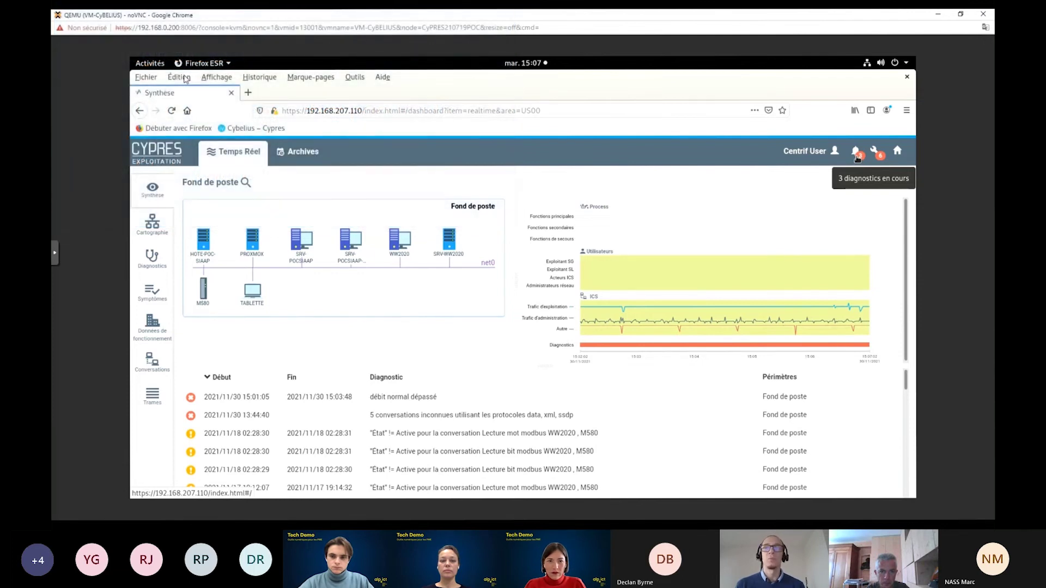
View the application's version and copyright information and close it
left_click(822, 158)
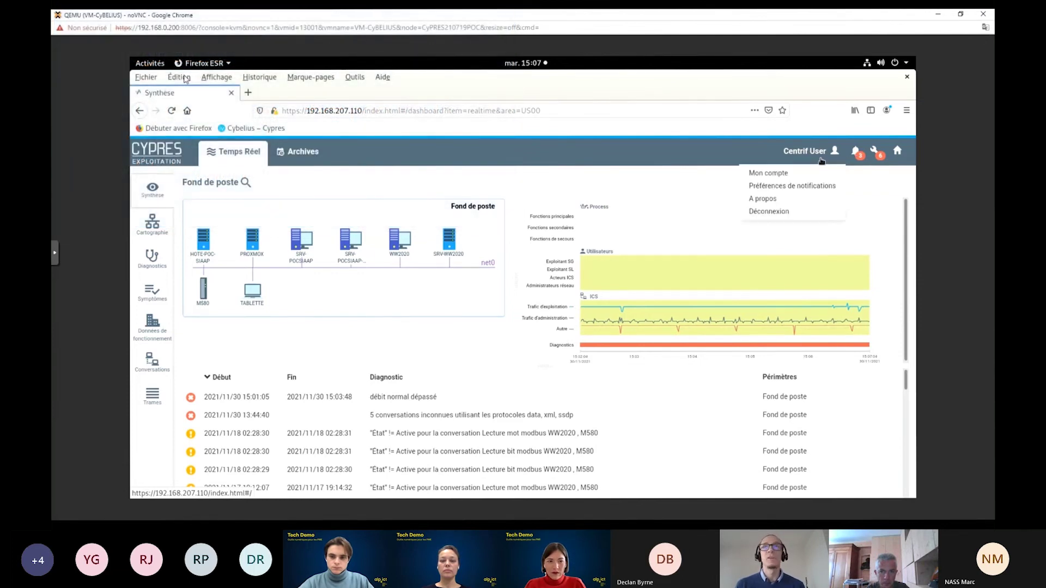
left_click(776, 199)
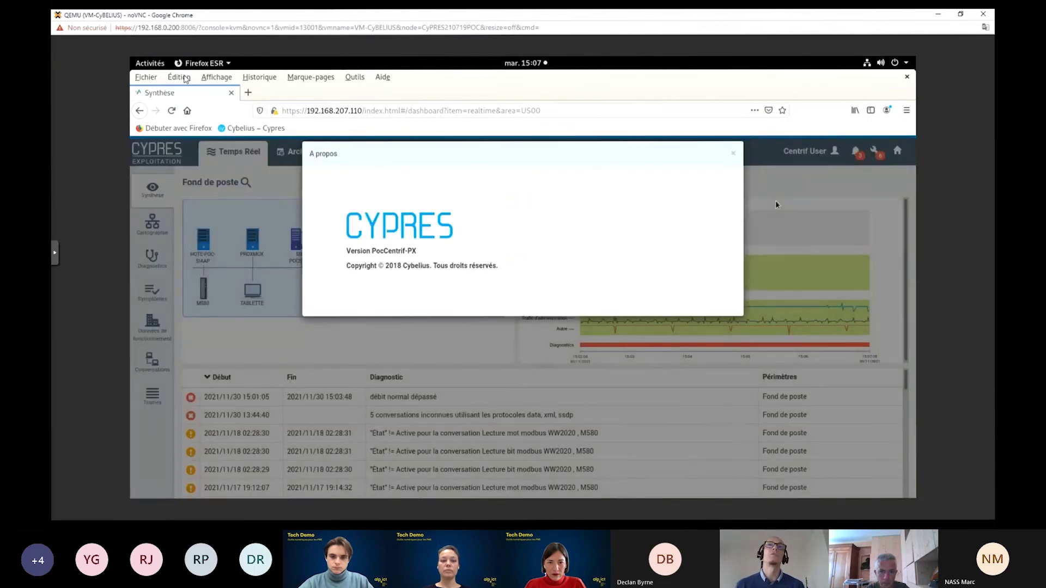
left_click(733, 155)
View the account's contact, language and password settings and close them without changes
left_click(827, 151)
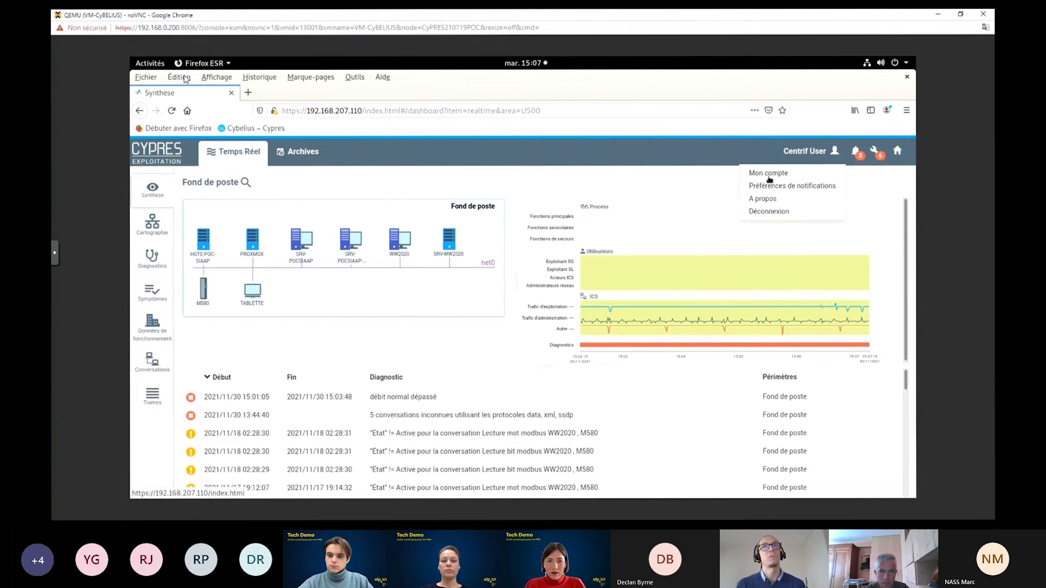
left_click(769, 174)
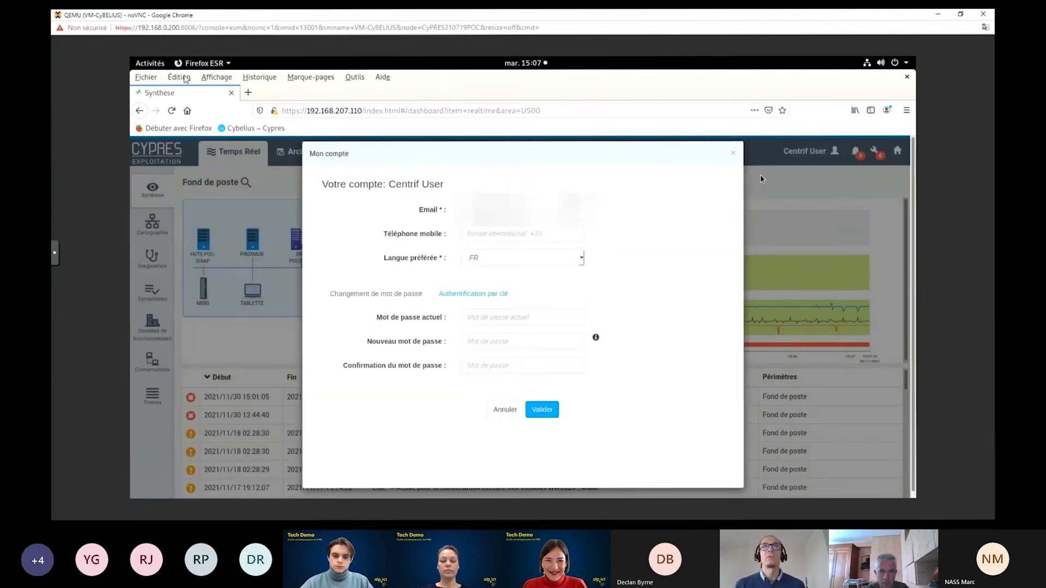
left_click(734, 154)
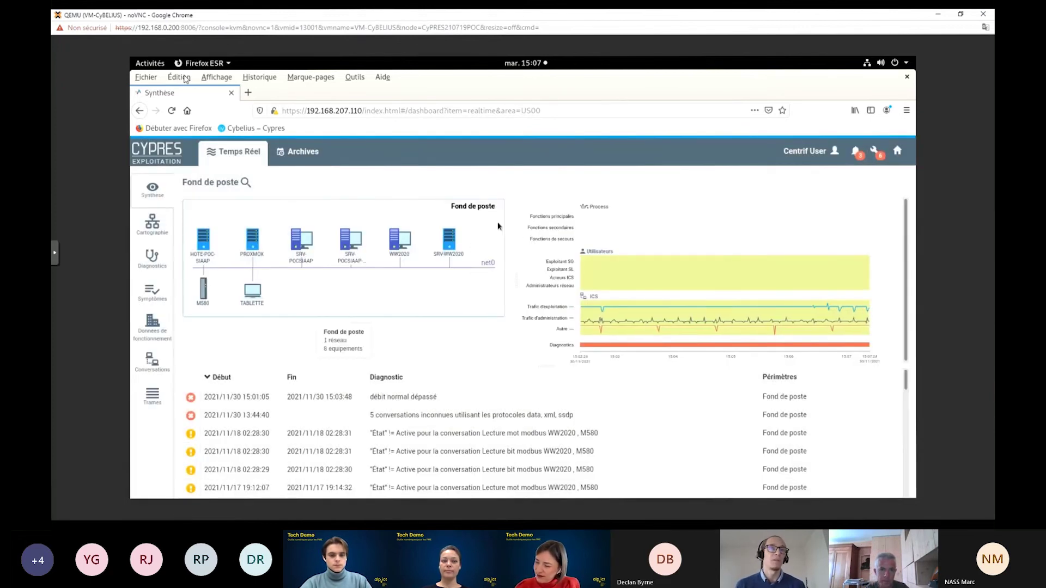
Log out of the current user session
left_click(805, 158)
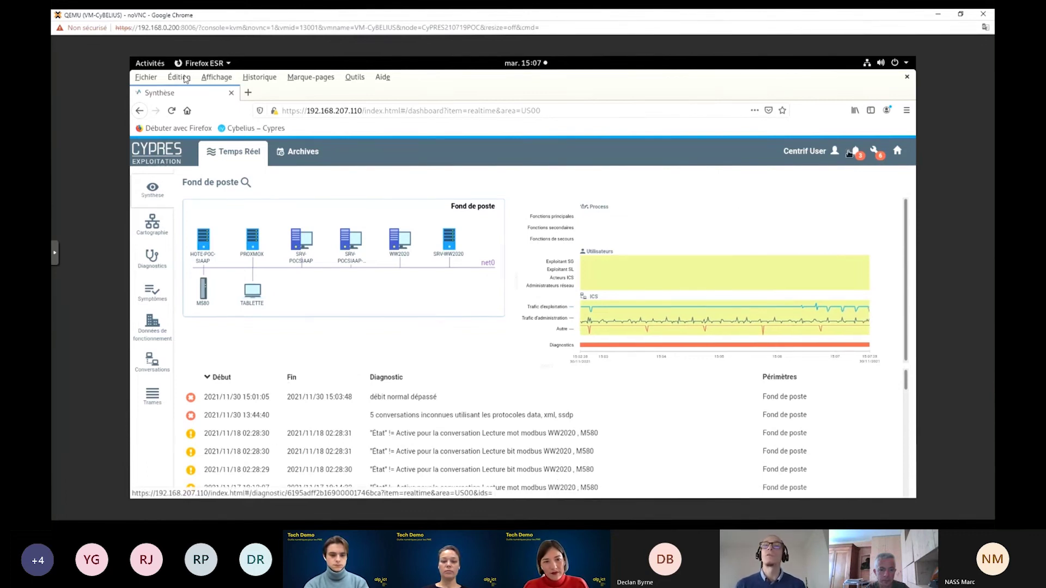
mouse_move(834, 156)
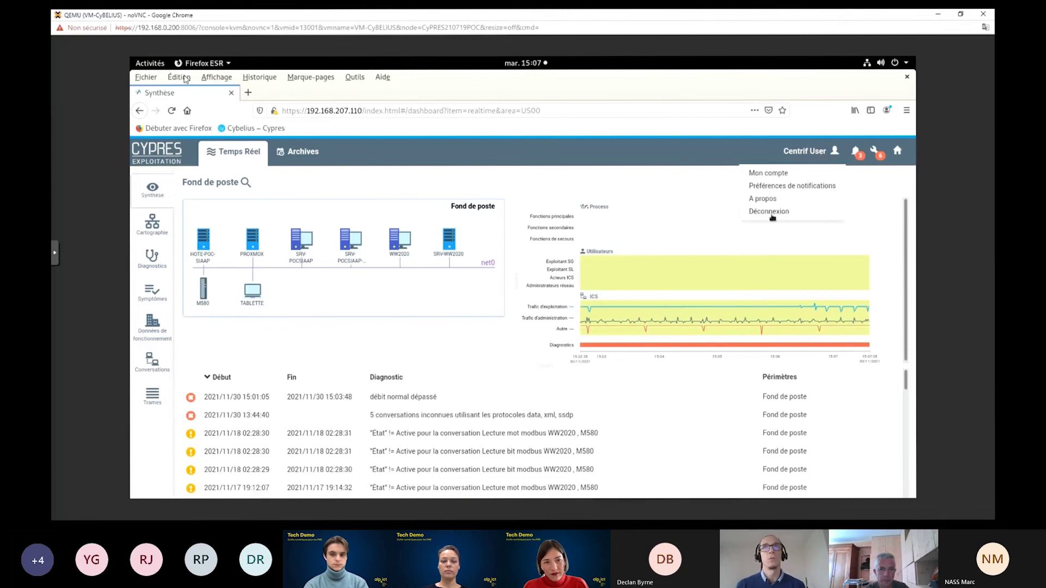
left_click(771, 215)
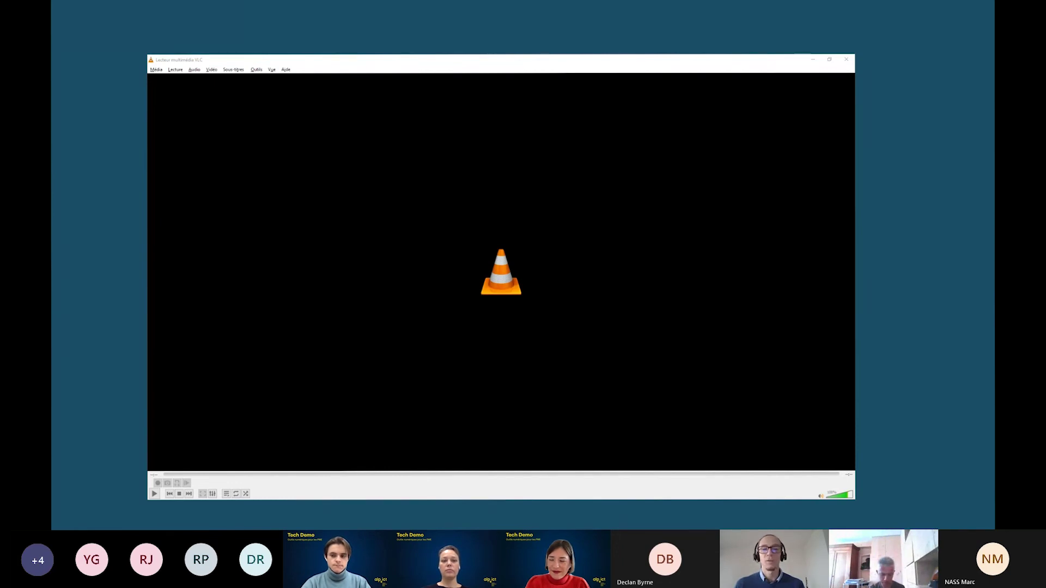
key("Right")
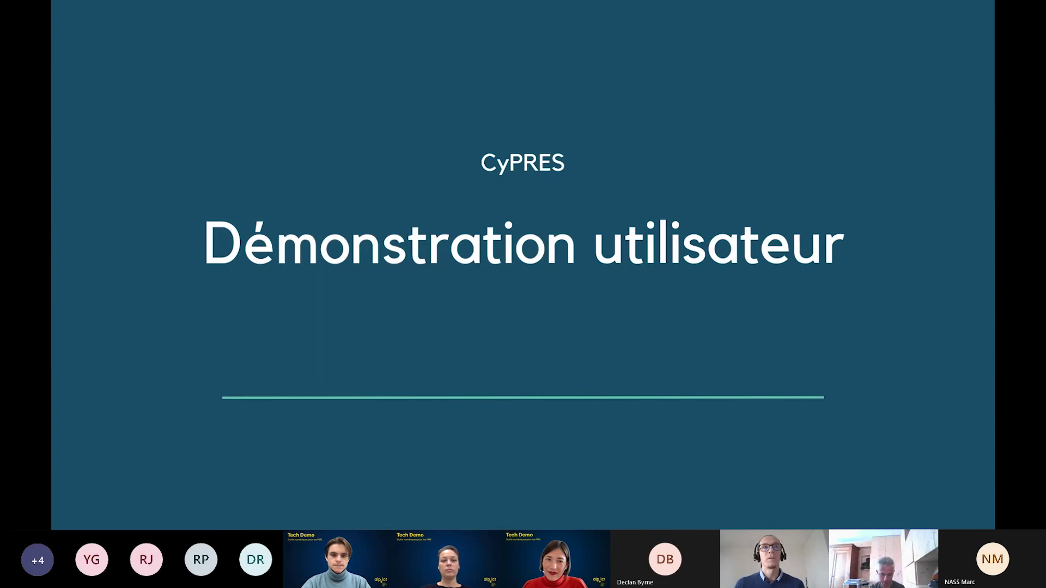